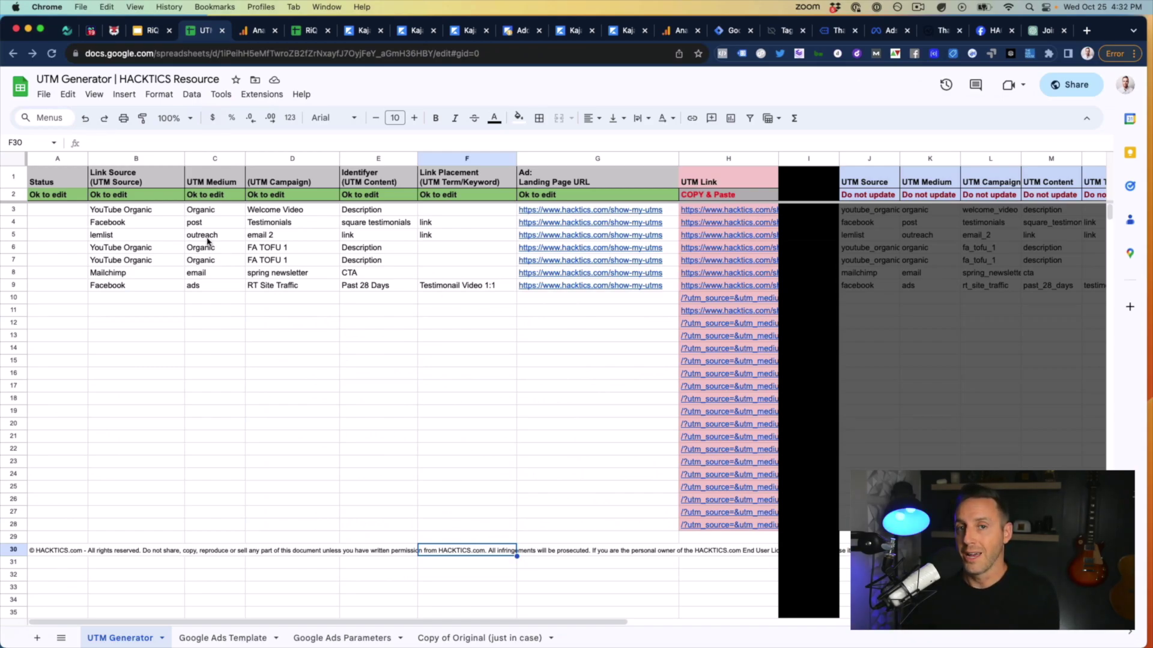
click(44, 95)
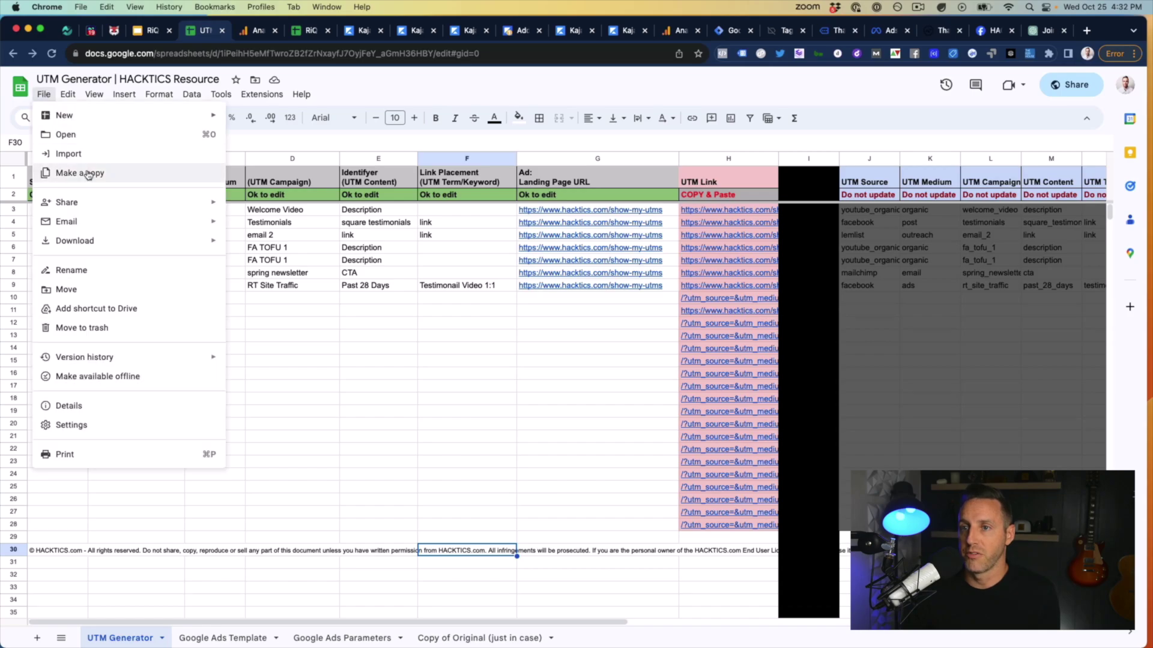
click(388, 389)
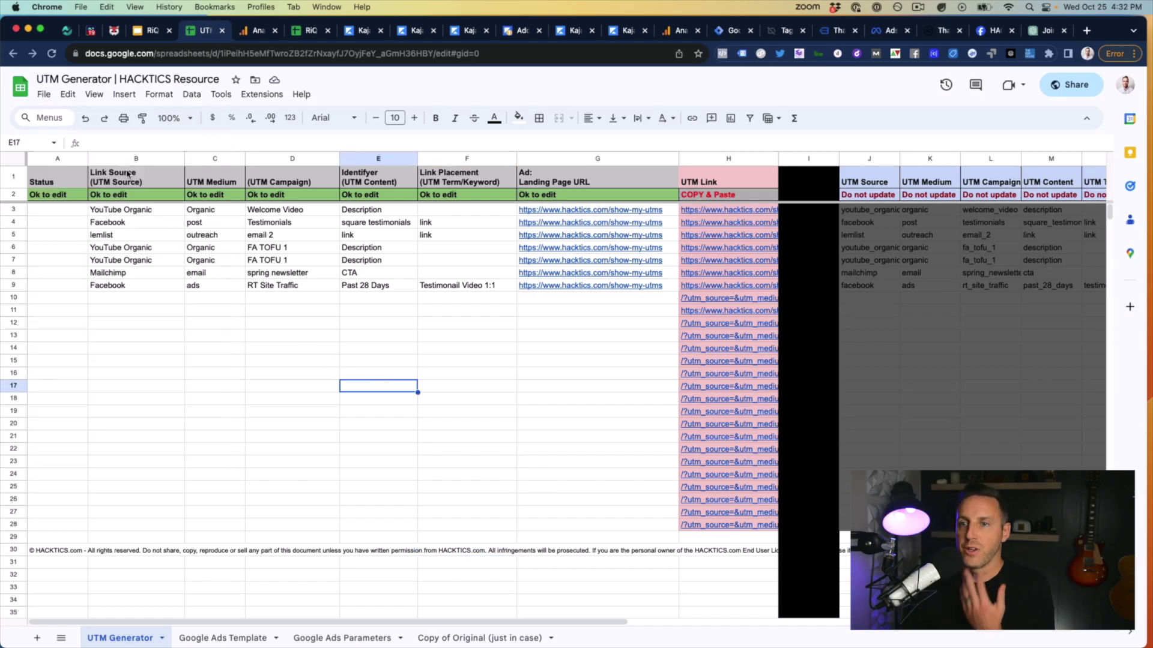
drag(94, 173, 463, 182)
click(453, 287)
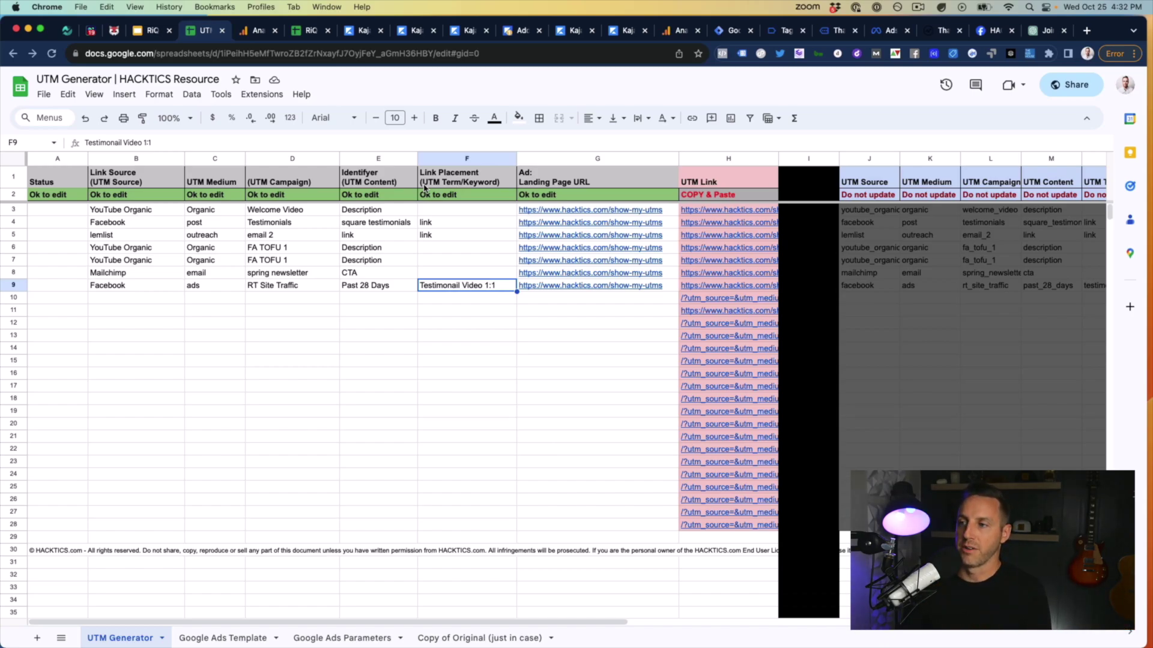
click(167, 291)
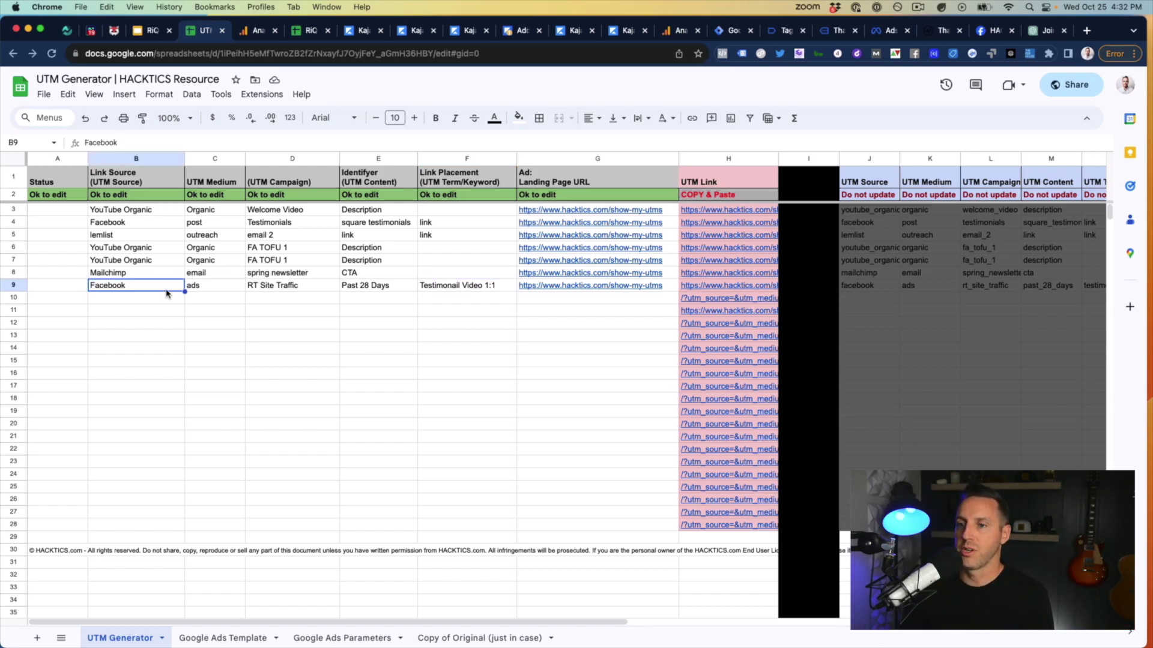
- Copy the entire Facebook ads row 9 and paste it into row 11 of the UTM Generator sheet
click(16, 291)
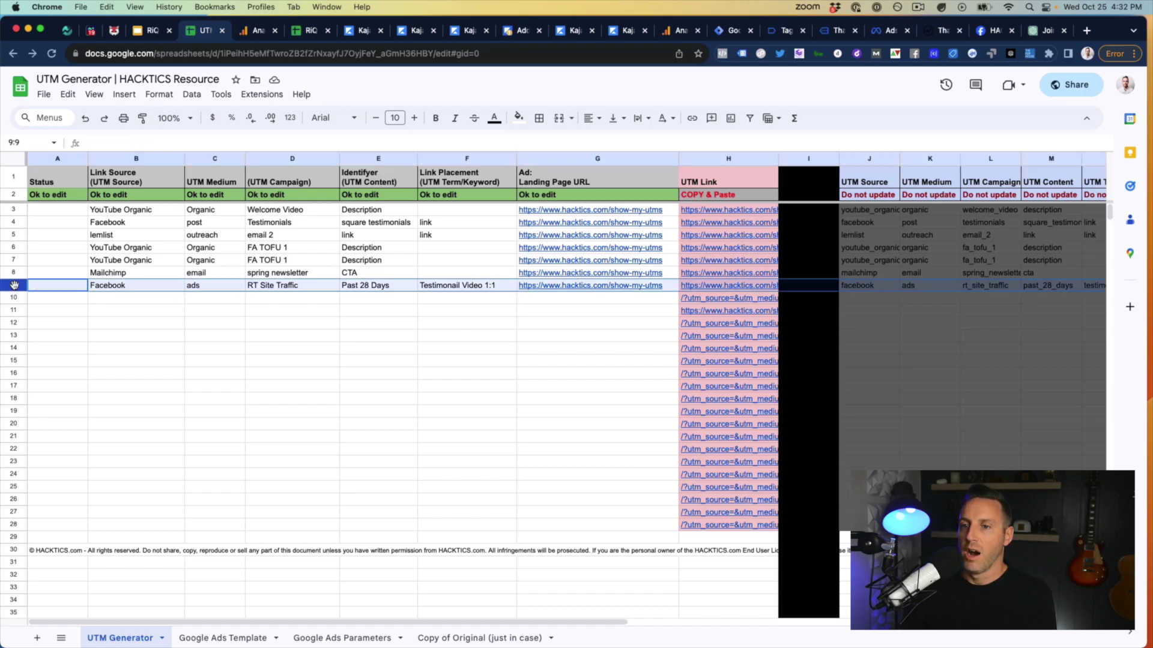
right_click(16, 291)
click(30, 318)
click(13, 309)
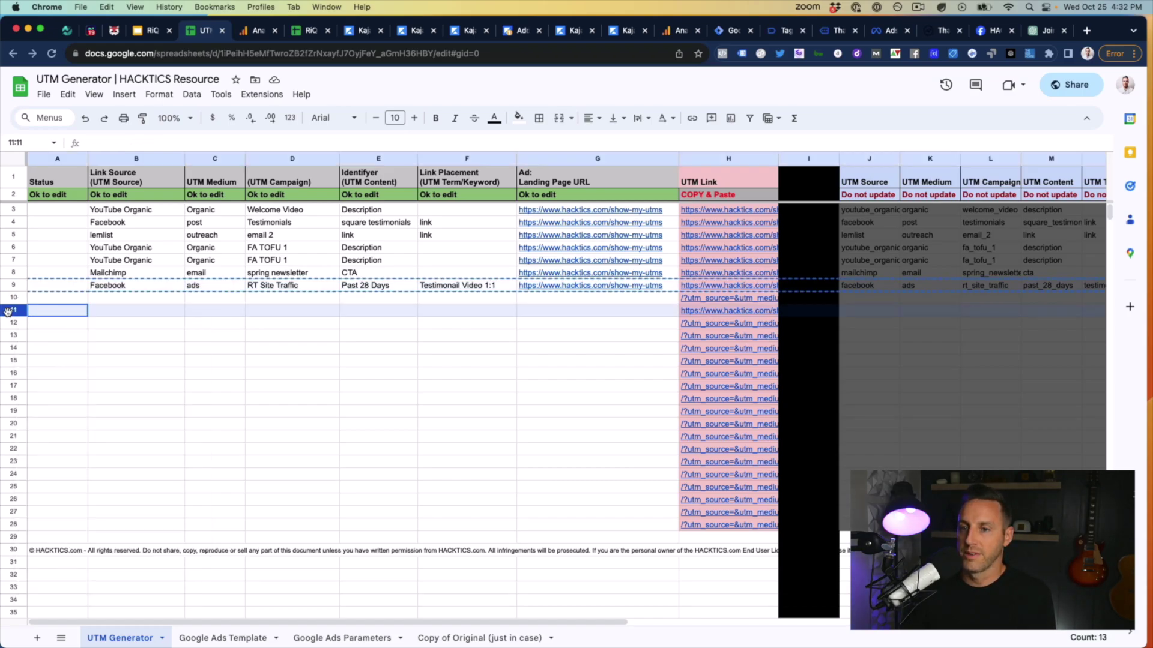
right_click(13, 310)
click(45, 360)
- Set row 11's link source to RiQ and its UTM medium to organic
click(123, 313)
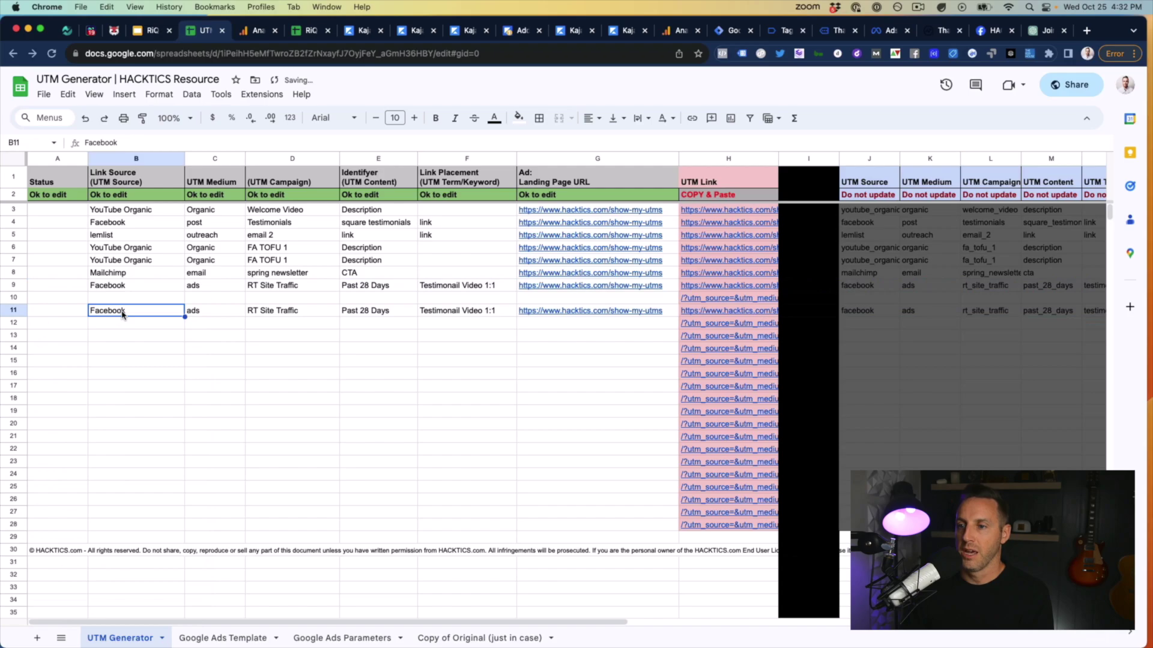
text(RiQ)
key(BackSpace)
key(BackSpace)
text(iQ Modul)
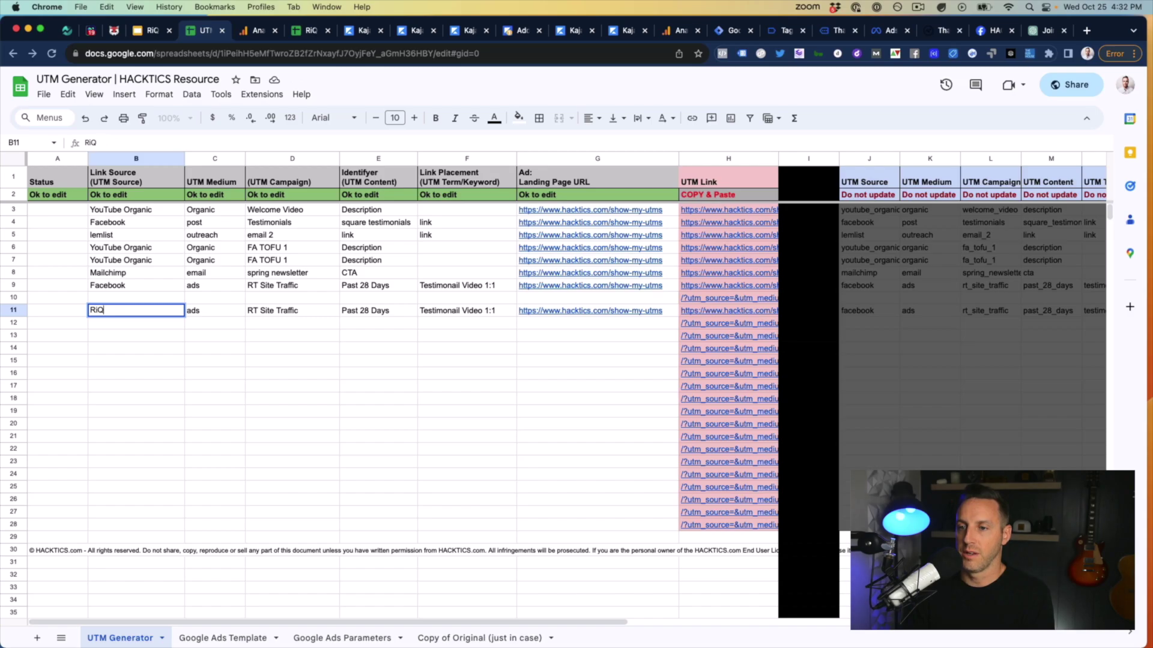
key(Tab)
text(organic)
key(Tab)
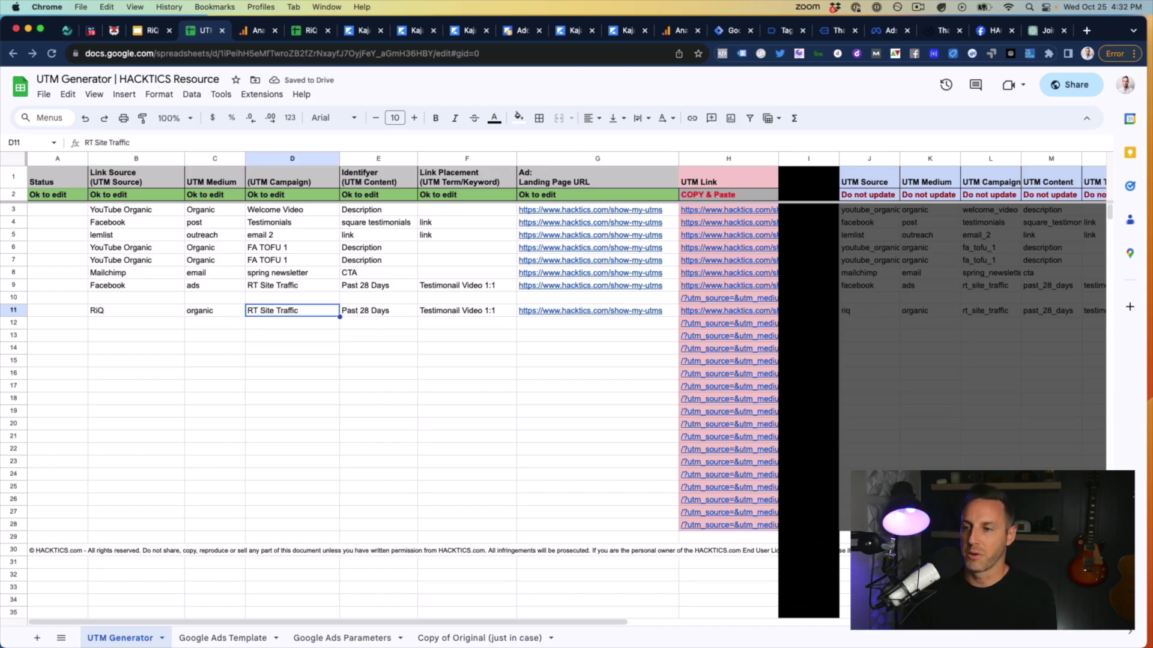
- Re-enter RT Site Traffic as the UTM campaign in row 11
text(RT)
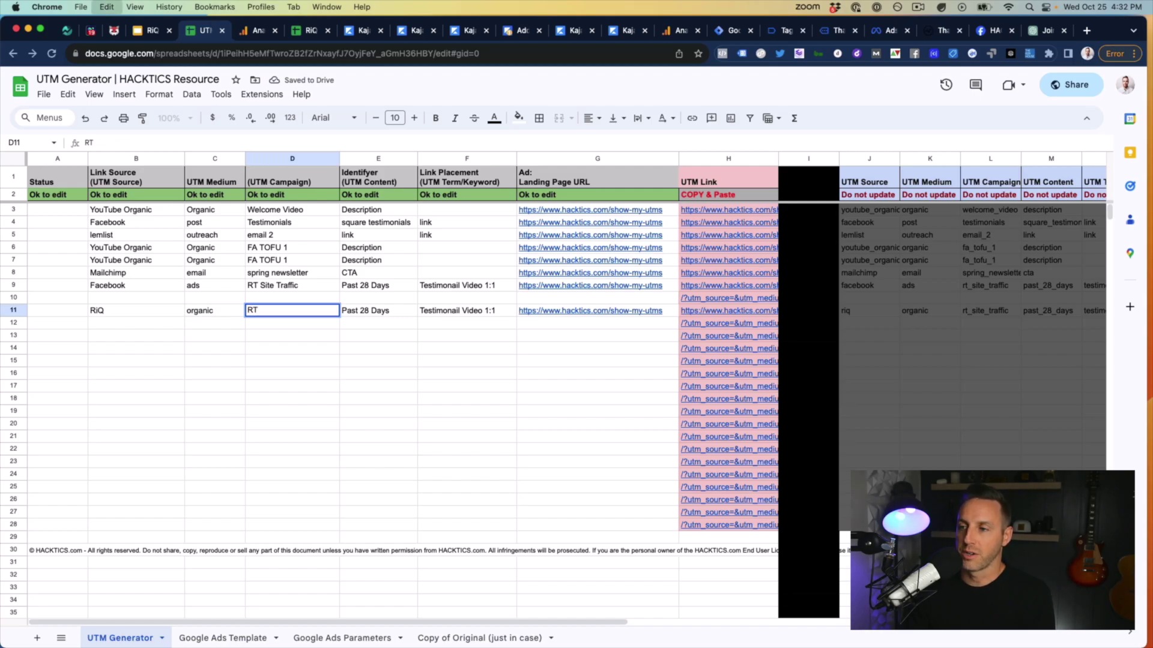
key(BackSpace)
key(BackSpace)
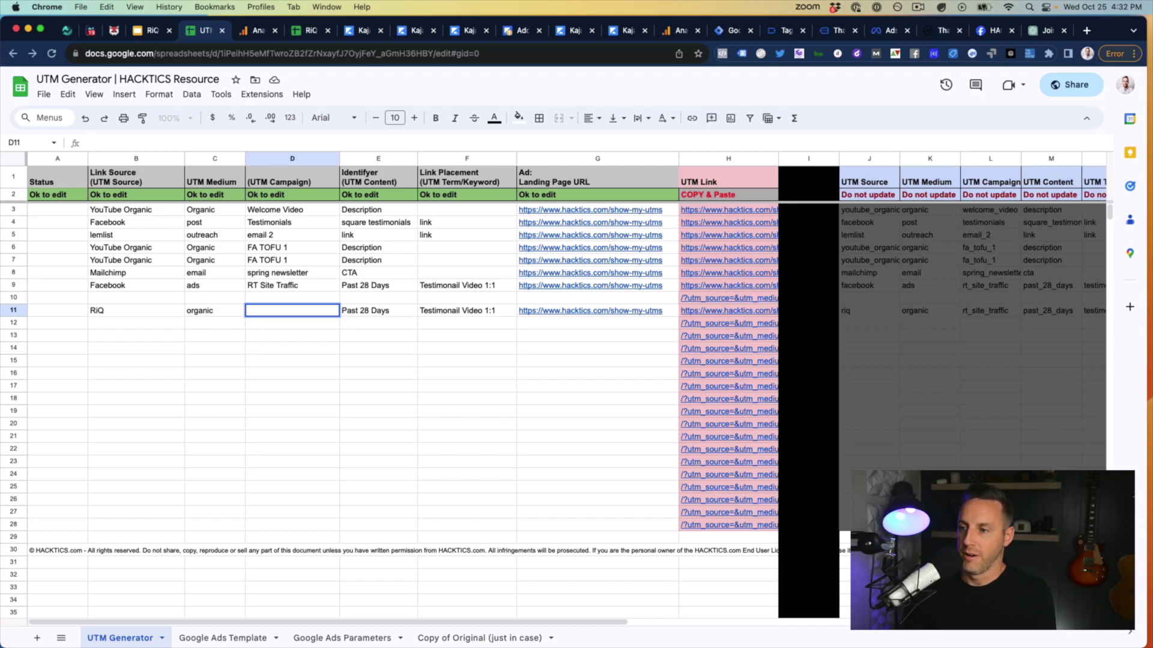
text(RT Site Traffic)
- Set the identifier (UTM Content) in row 11 to Past 14 Days
click(367, 312)
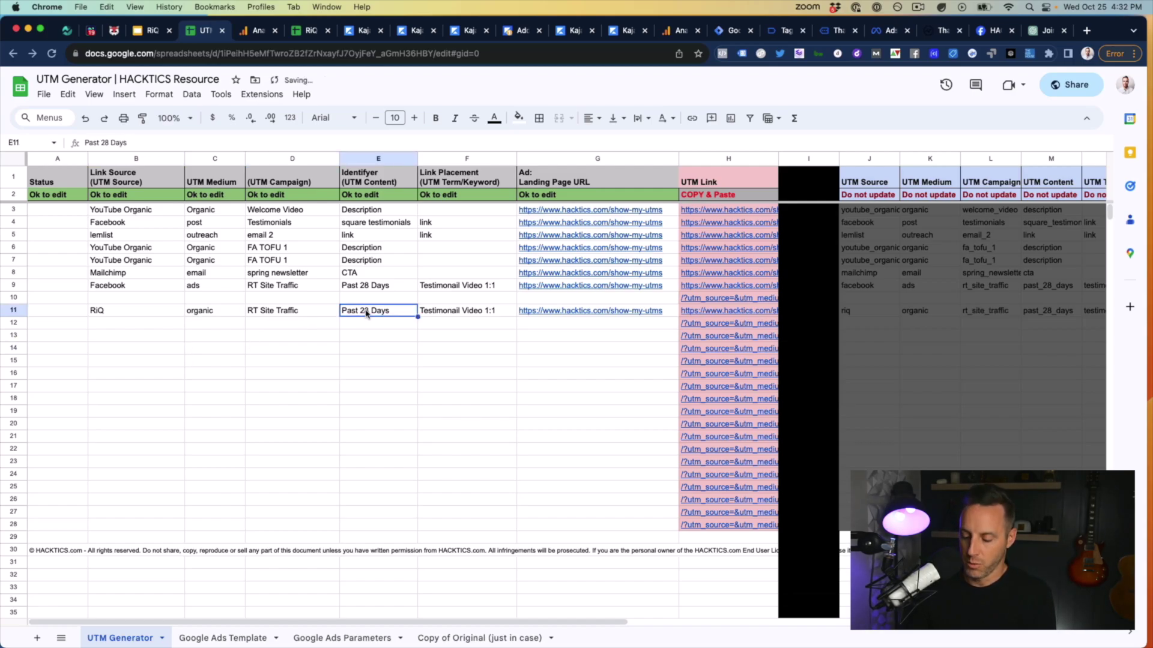
text(Past 24)
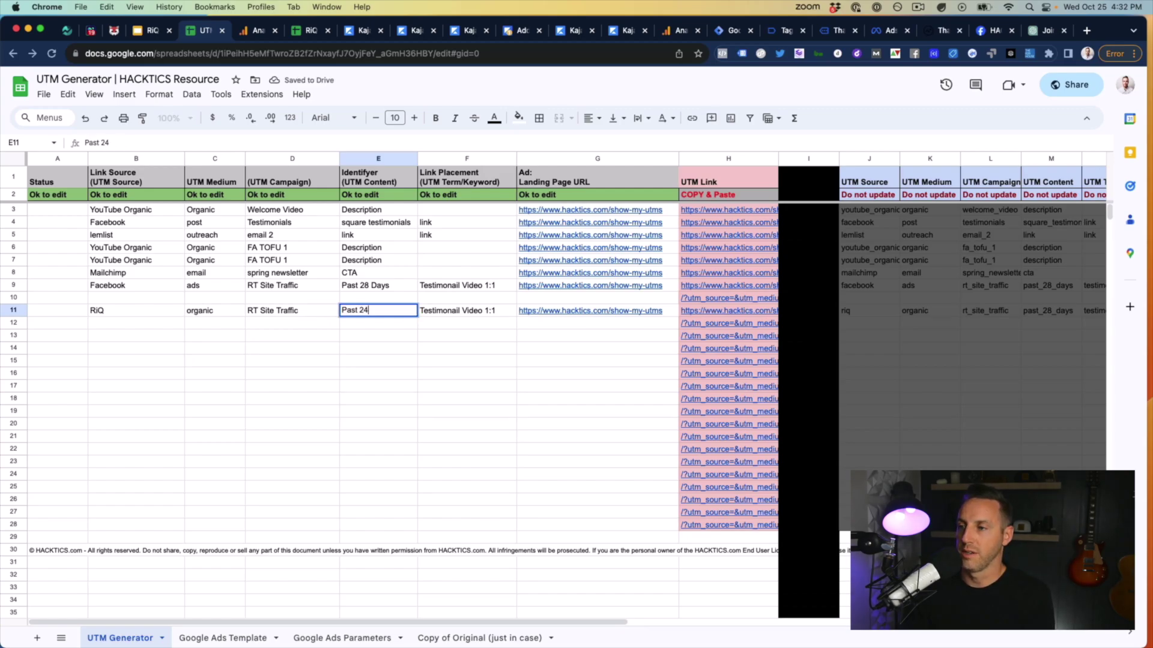
key(BackSpace)
key(BackSpace)
text(14 Days)
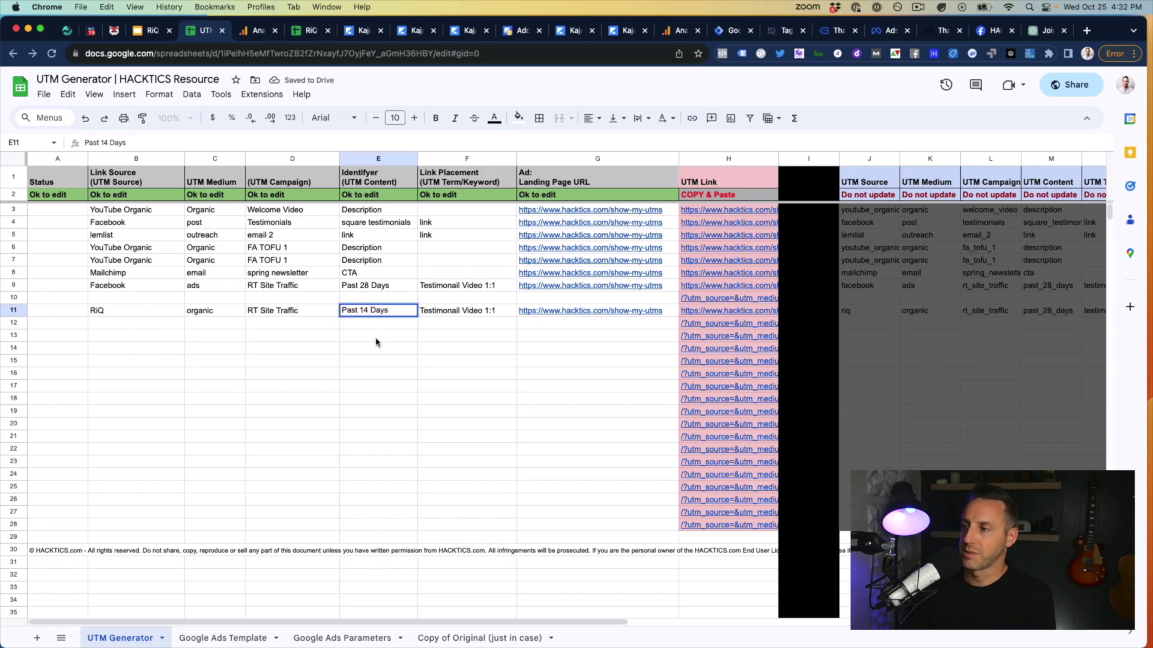
click(377, 339)
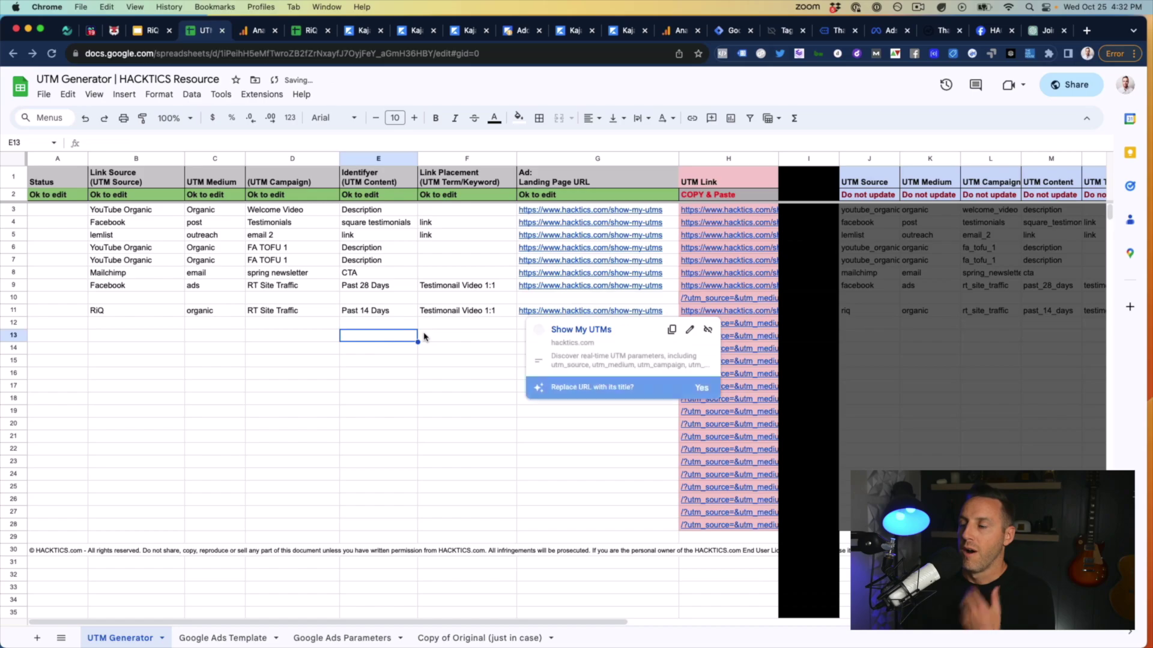
- Copy row 11's generated UTM link and open it to check the UTM parameters on the landing page, reloading the page twice
click(700, 313)
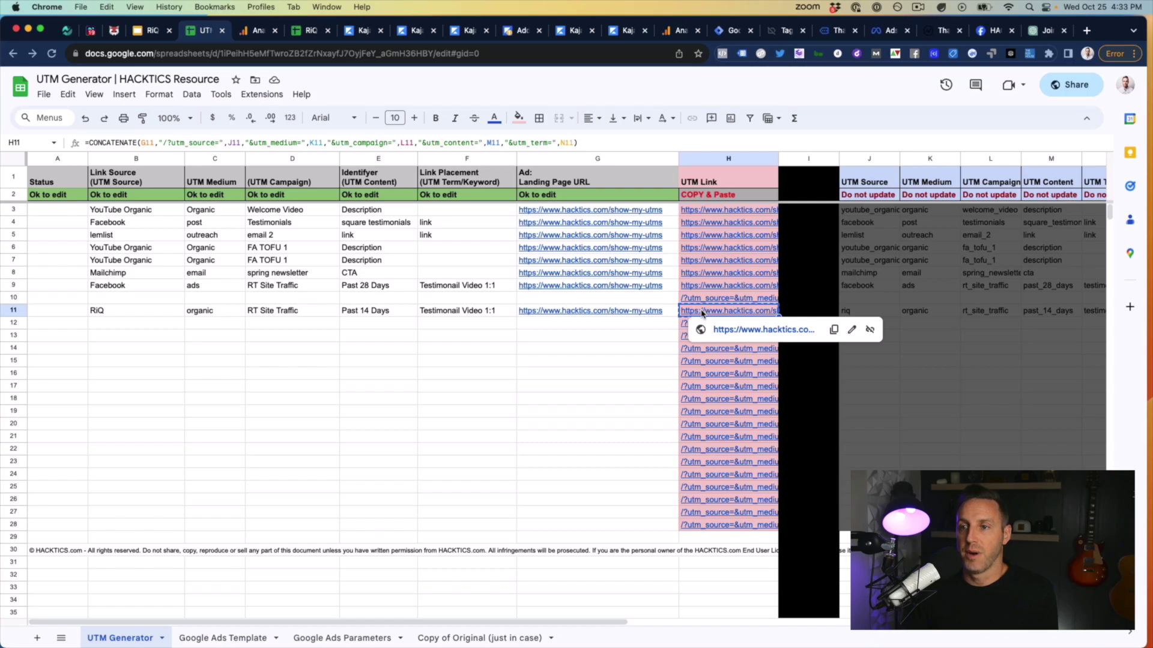
key(ctrl+c)
click(285, 364)
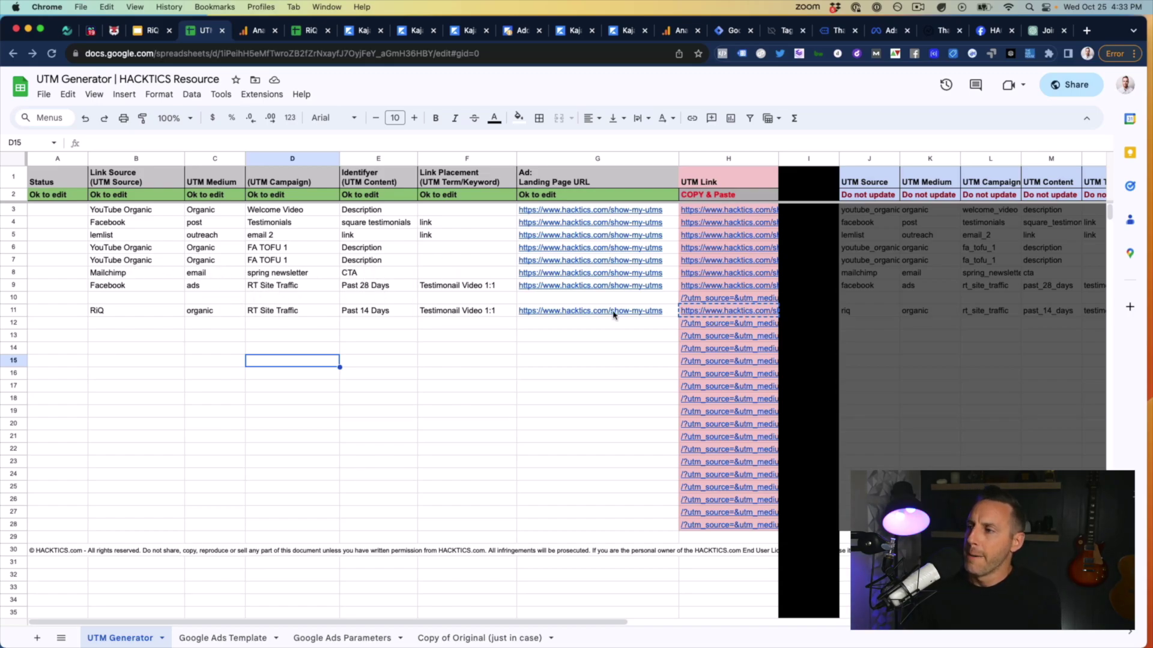
click(474, 336)
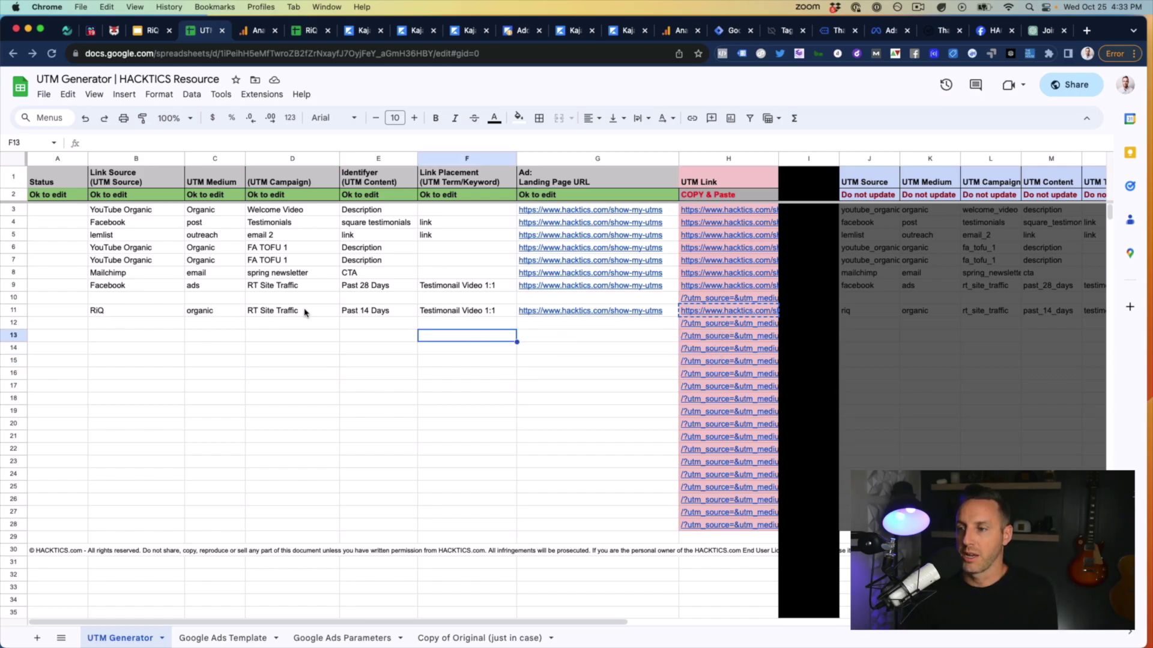
mouse_move(592, 315)
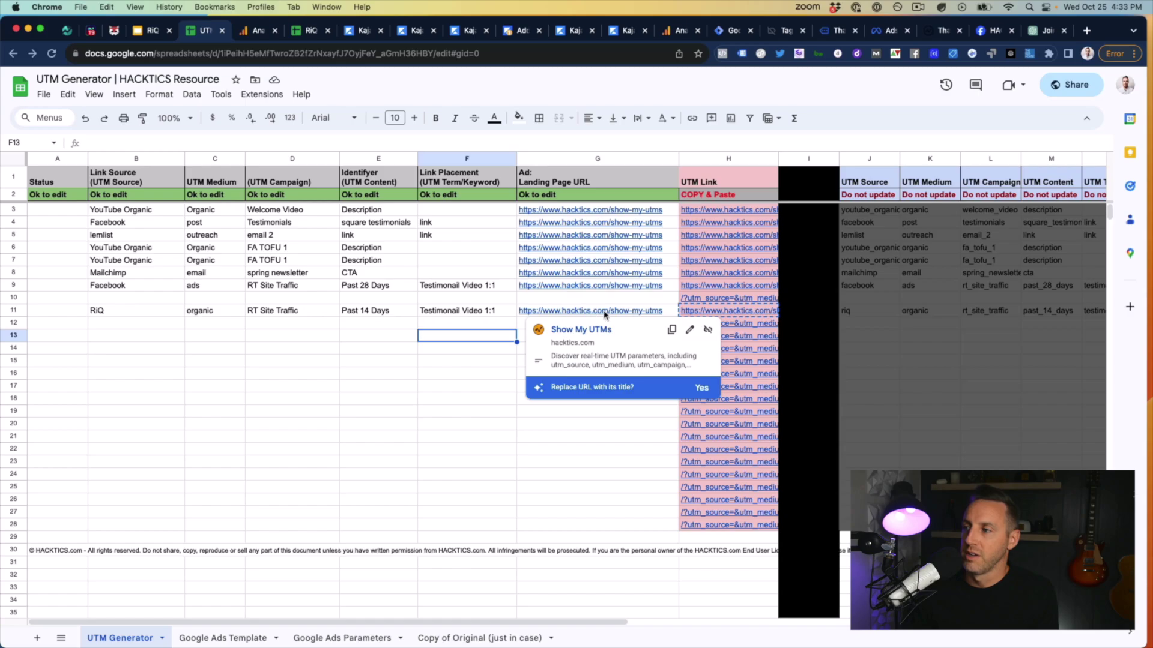
mouse_move(710, 313)
click(733, 329)
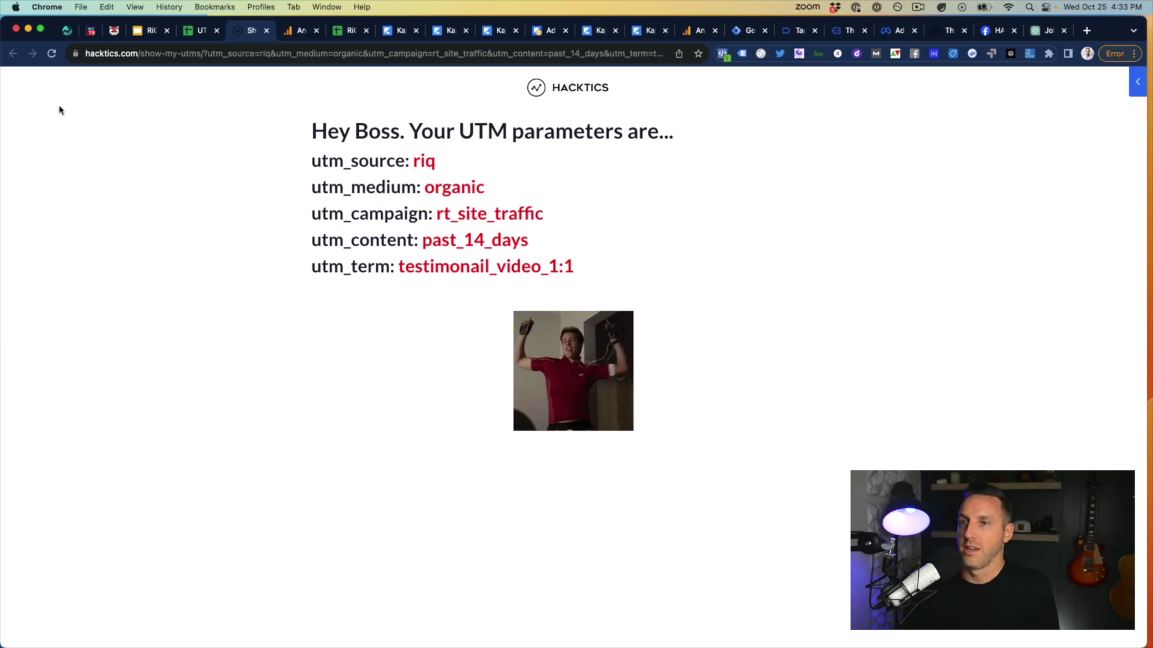
click(51, 53)
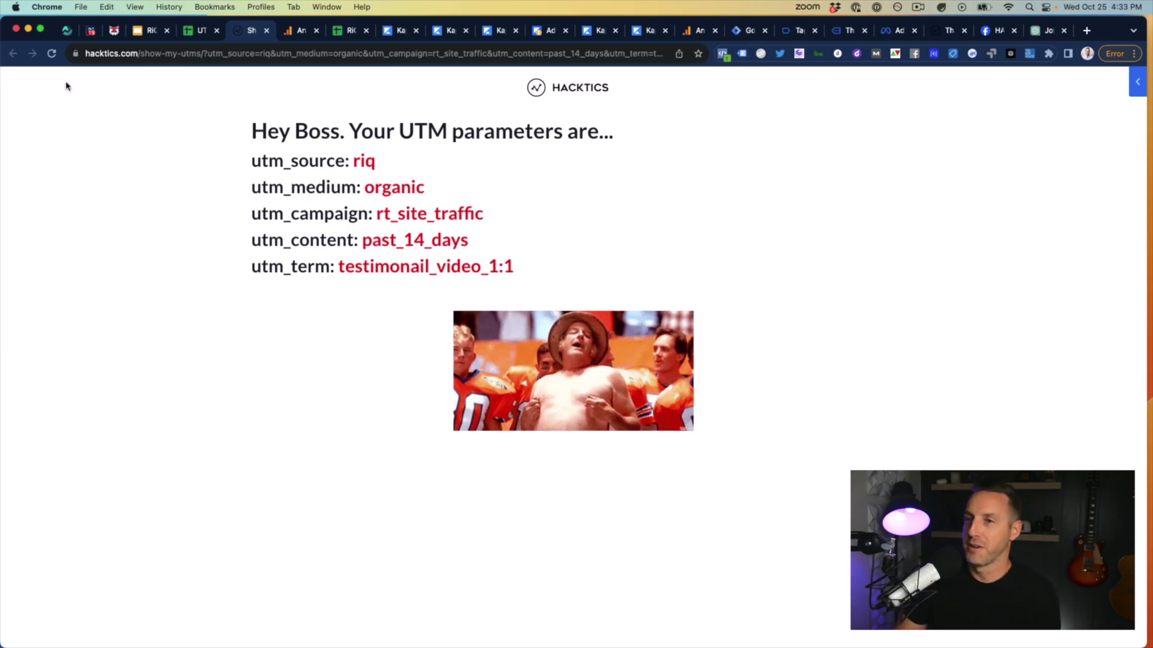
click(52, 54)
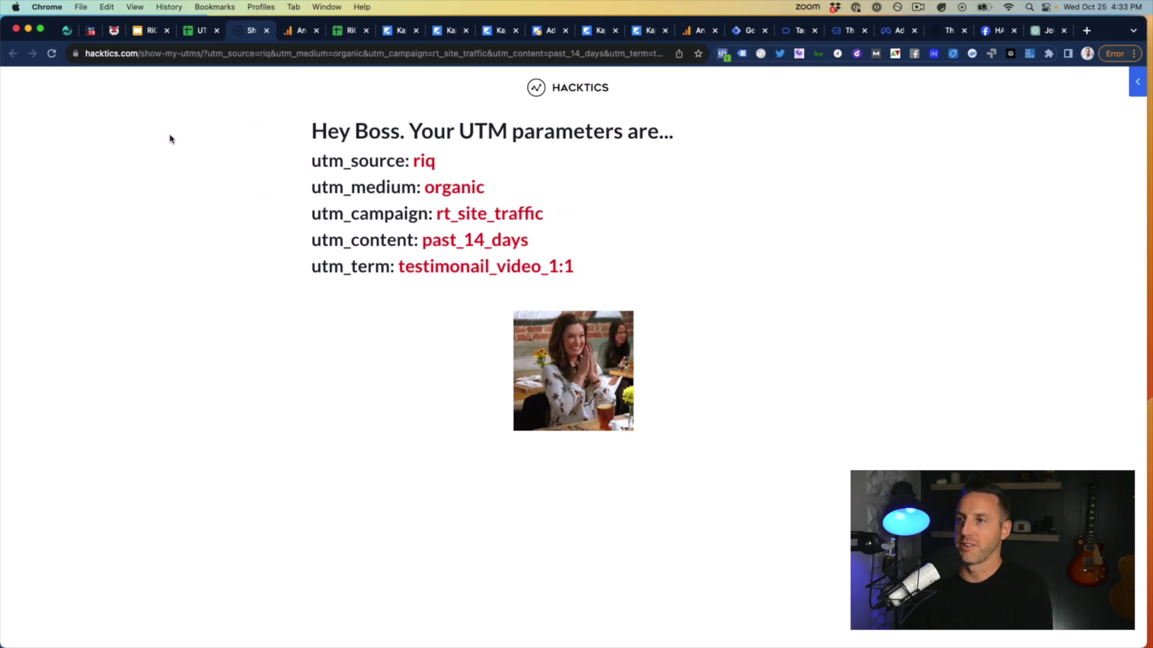
- Return to the spreadsheet and examine the Google Ads Template, Google Ads Parameters and Copy of Original sheets, ending on UTM Generator
click(201, 30)
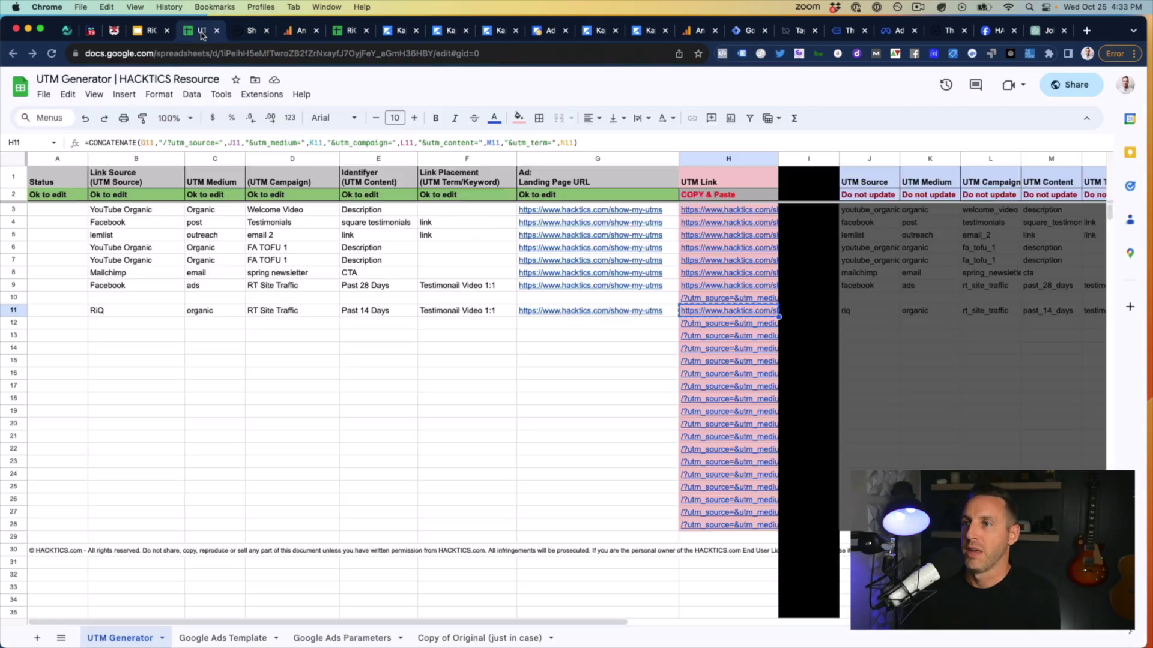
click(346, 376)
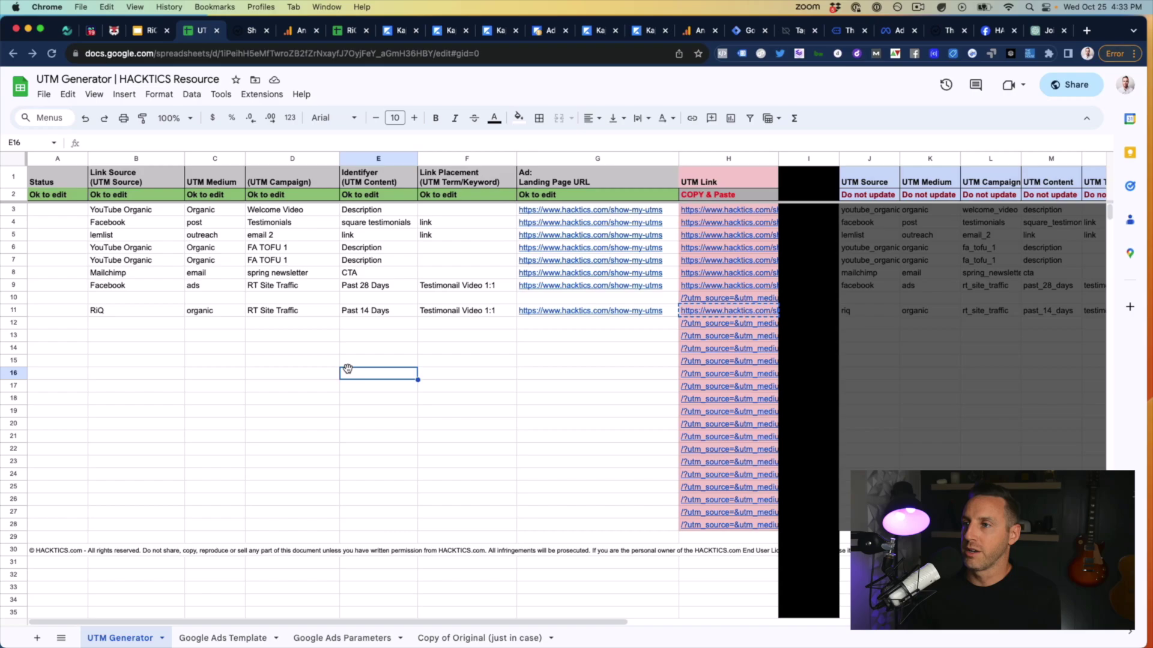
click(222, 638)
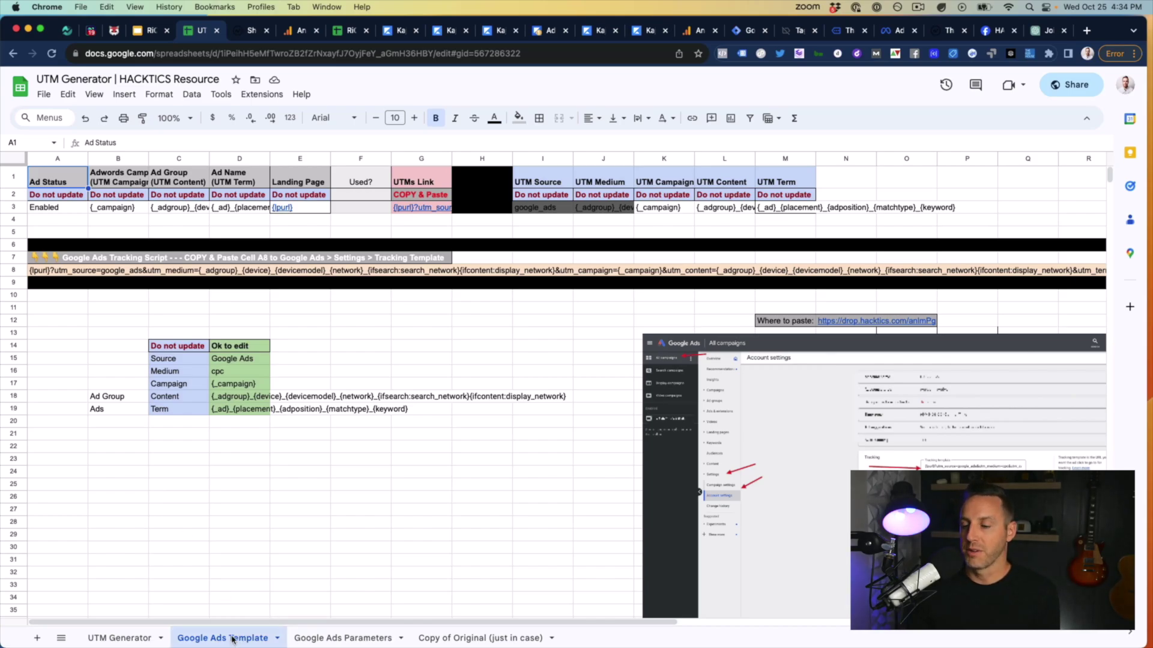
click(53, 271)
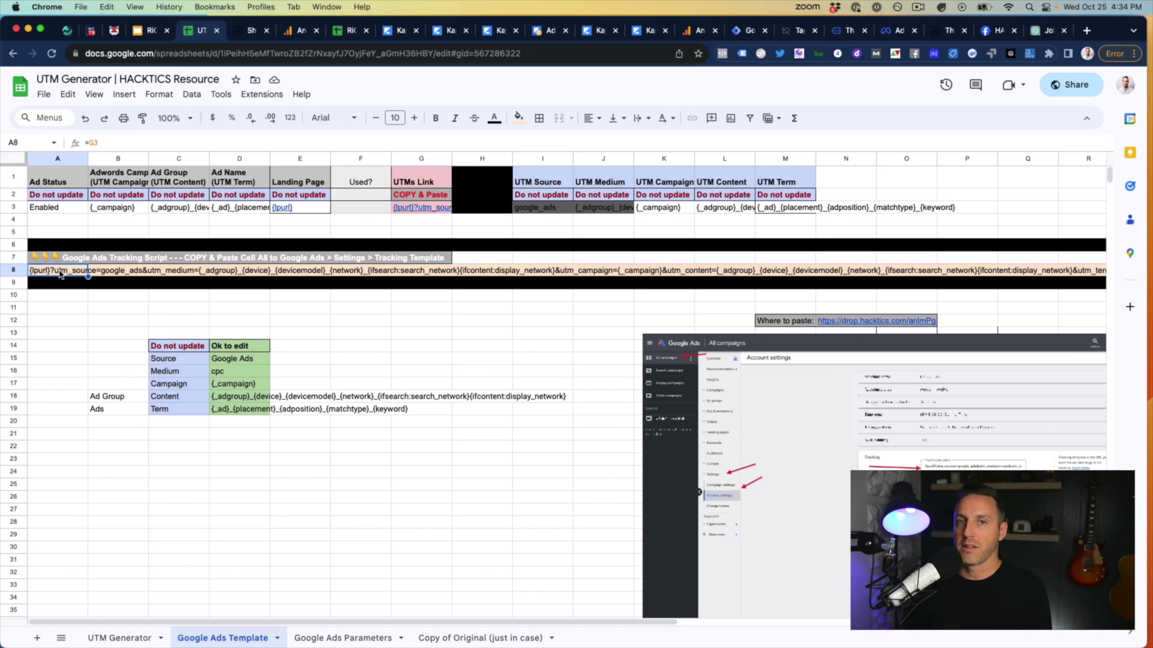
click(338, 637)
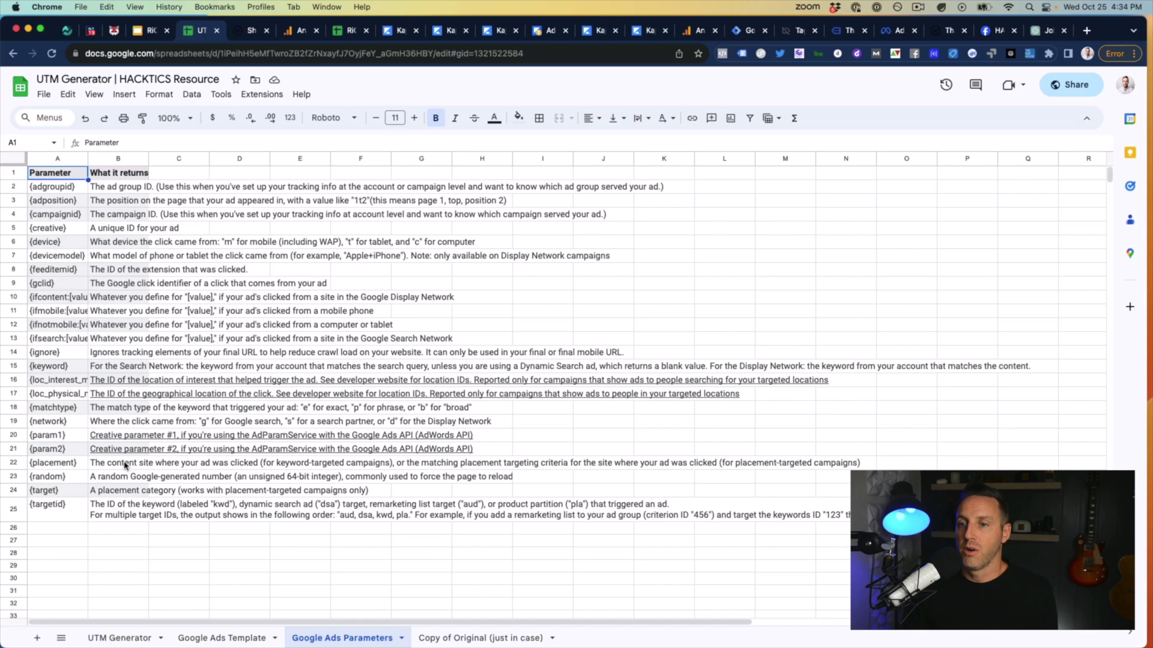
click(226, 639)
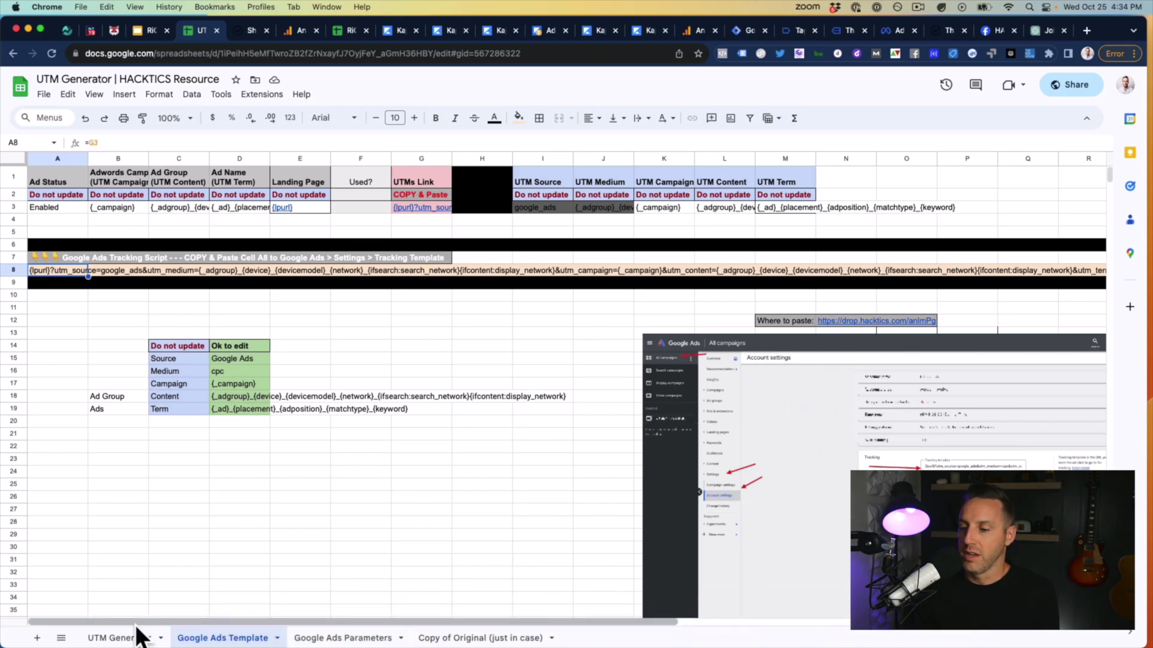
click(444, 637)
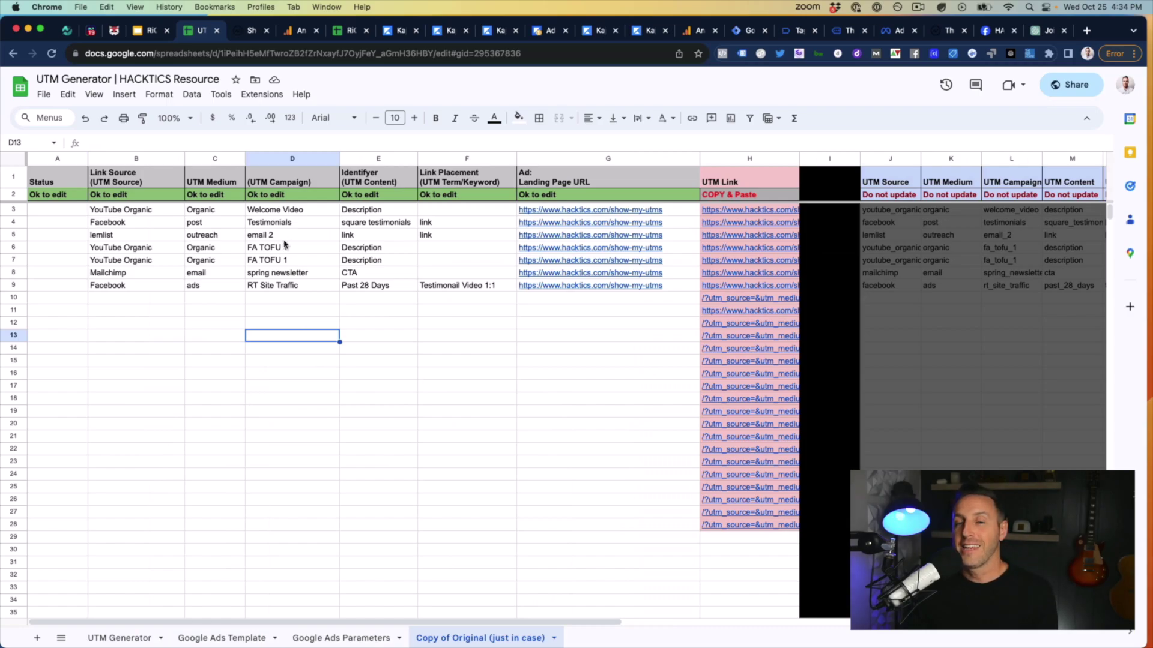
click(118, 638)
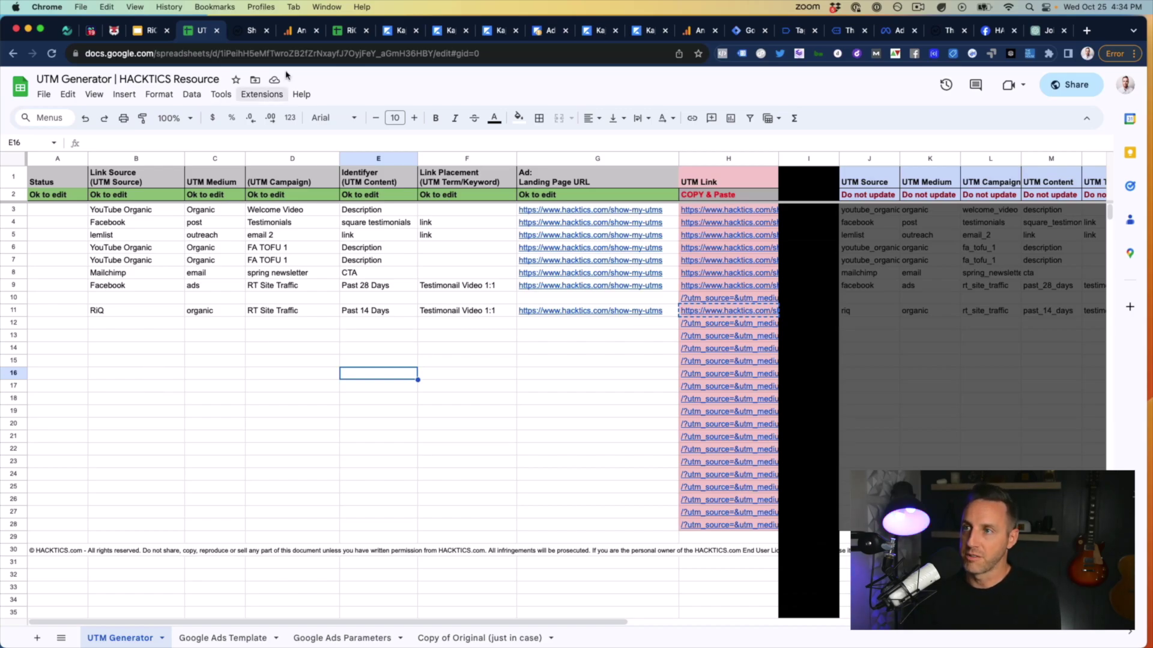
- Switch to Google Analytics and examine the user acquisition table by first user source / medium and campaign
click(298, 30)
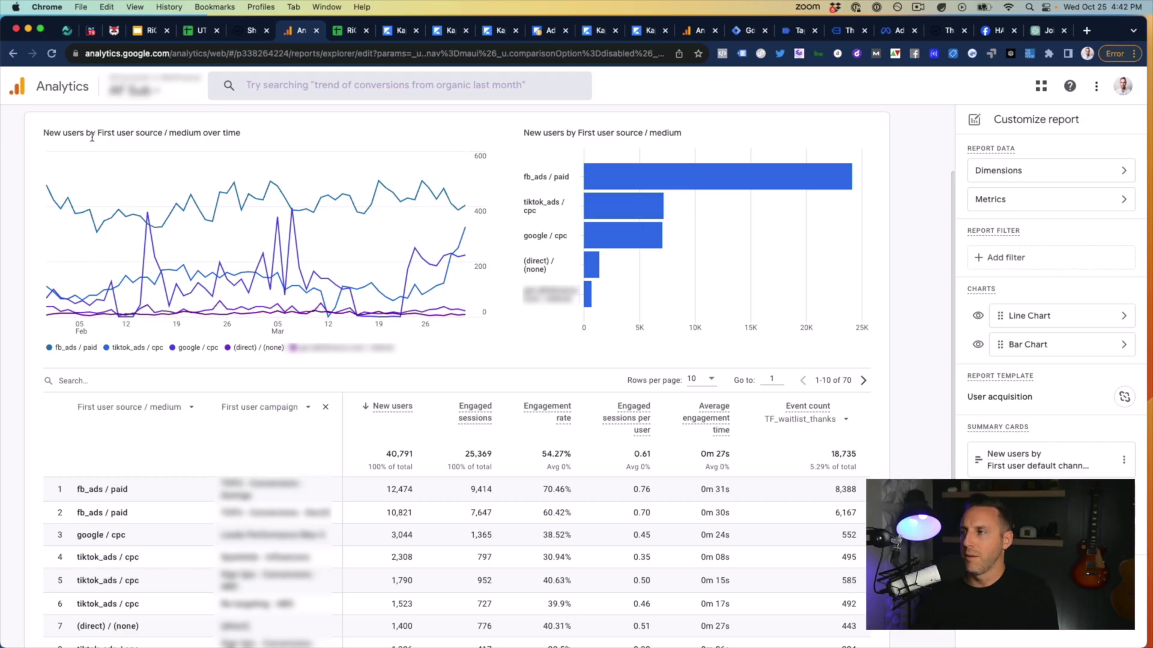
scroll(115, 146, up, 2)
scroll(111, 144, down, 3)
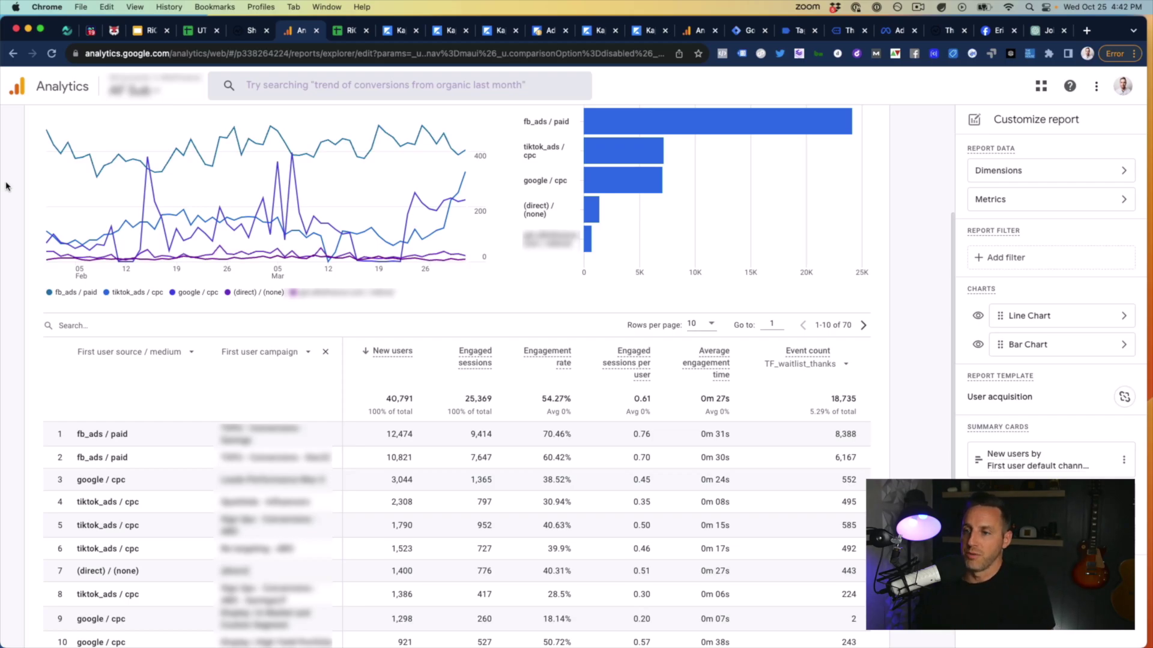
scroll(113, 206, down, 1)
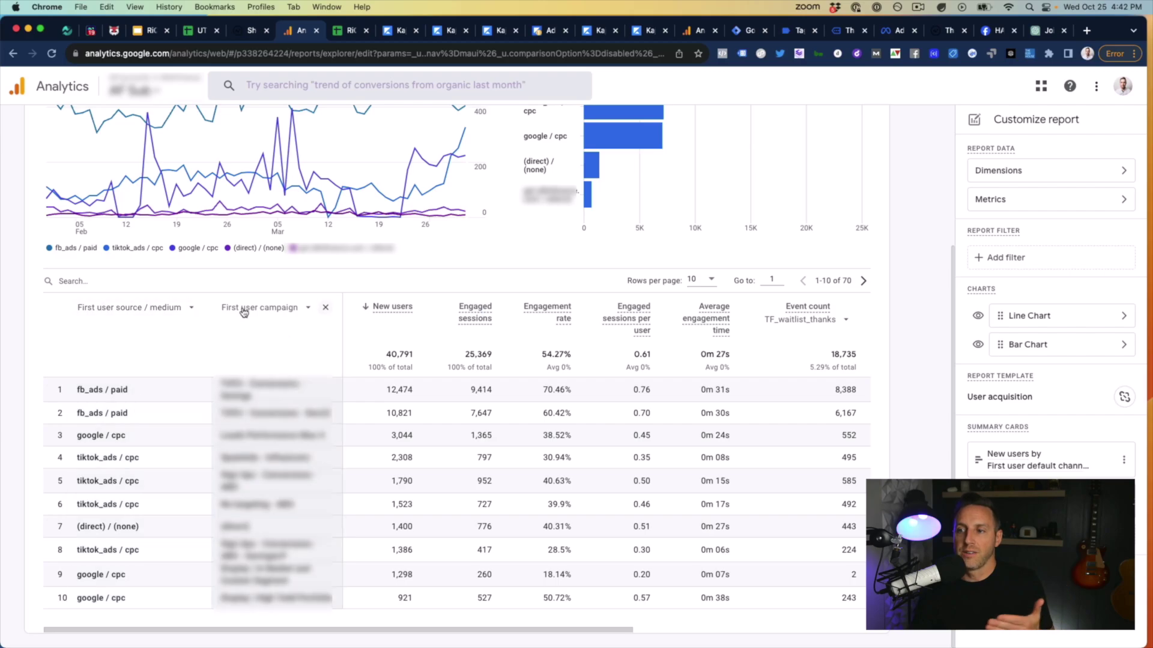
- Review the available primary dimensions for the user acquisition table, keeping First user source / medium
click(164, 327)
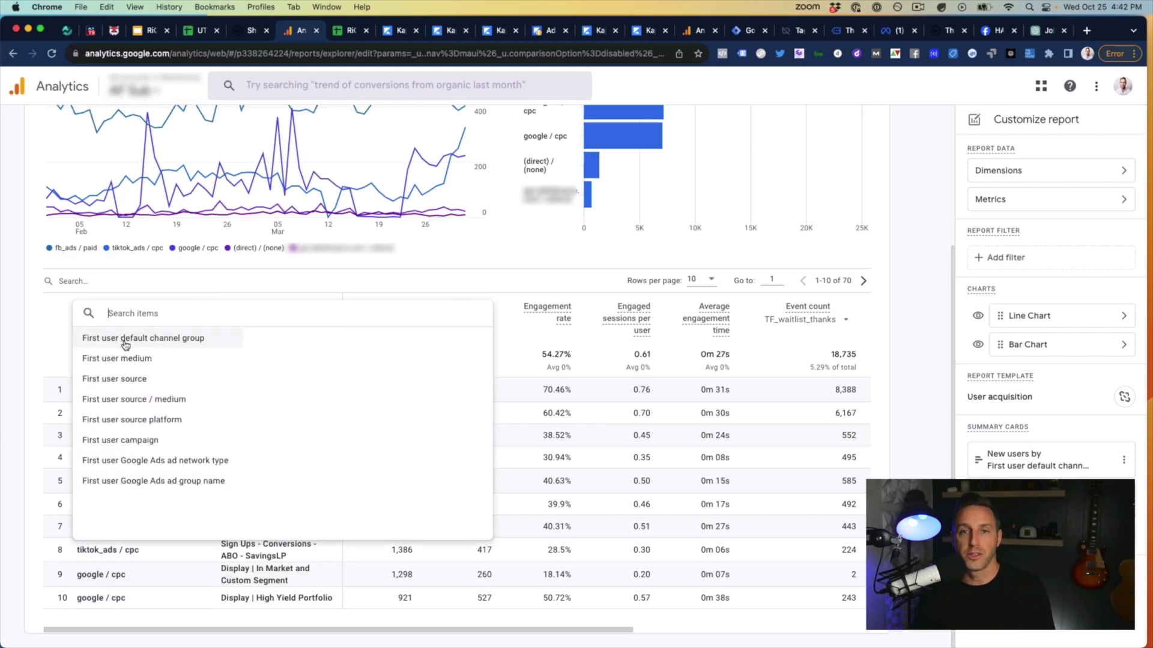
click(37, 311)
click(129, 309)
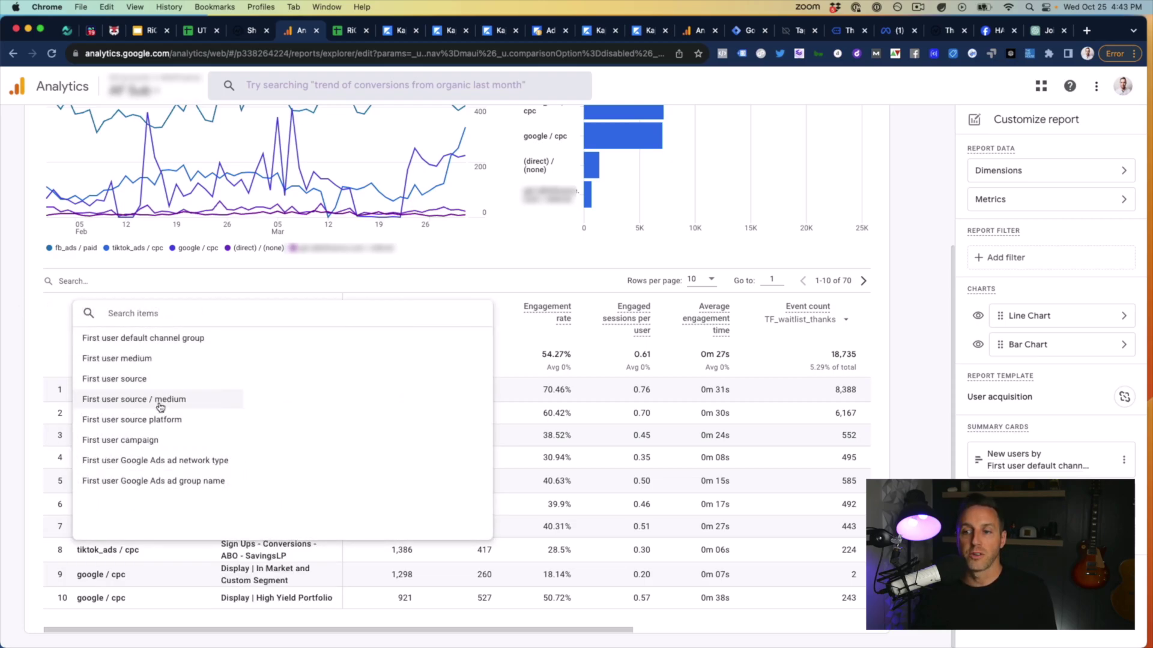
click(26, 339)
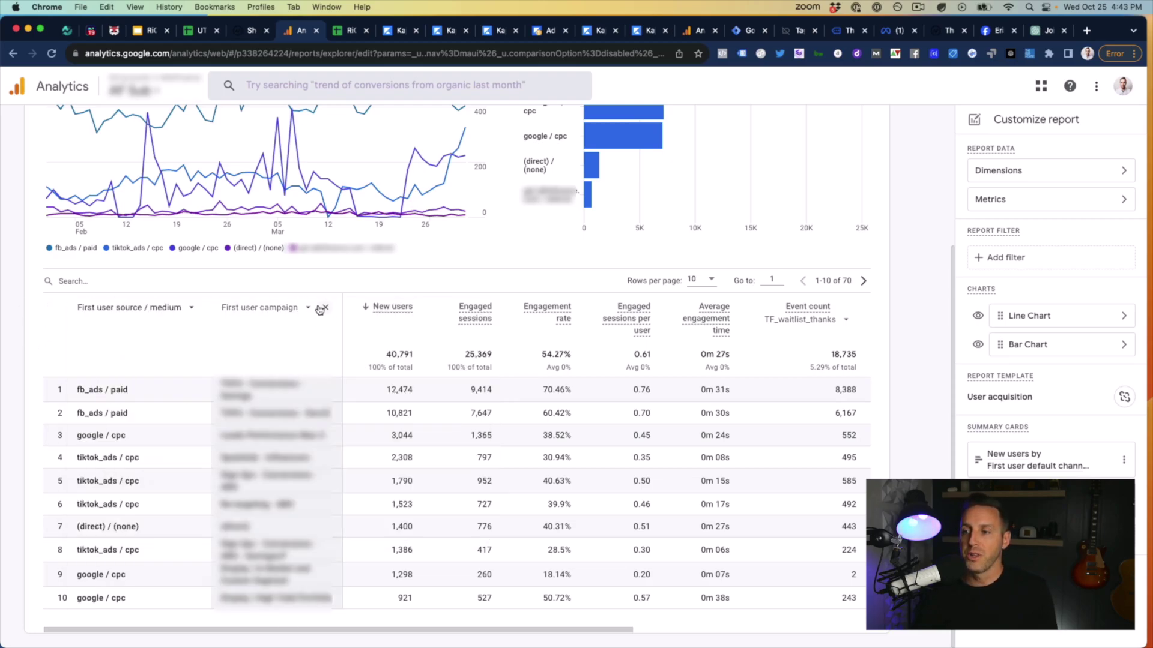
- Remove the campaign column from the table, find the secondary dimension with "camp" and add First user campaign back
click(325, 308)
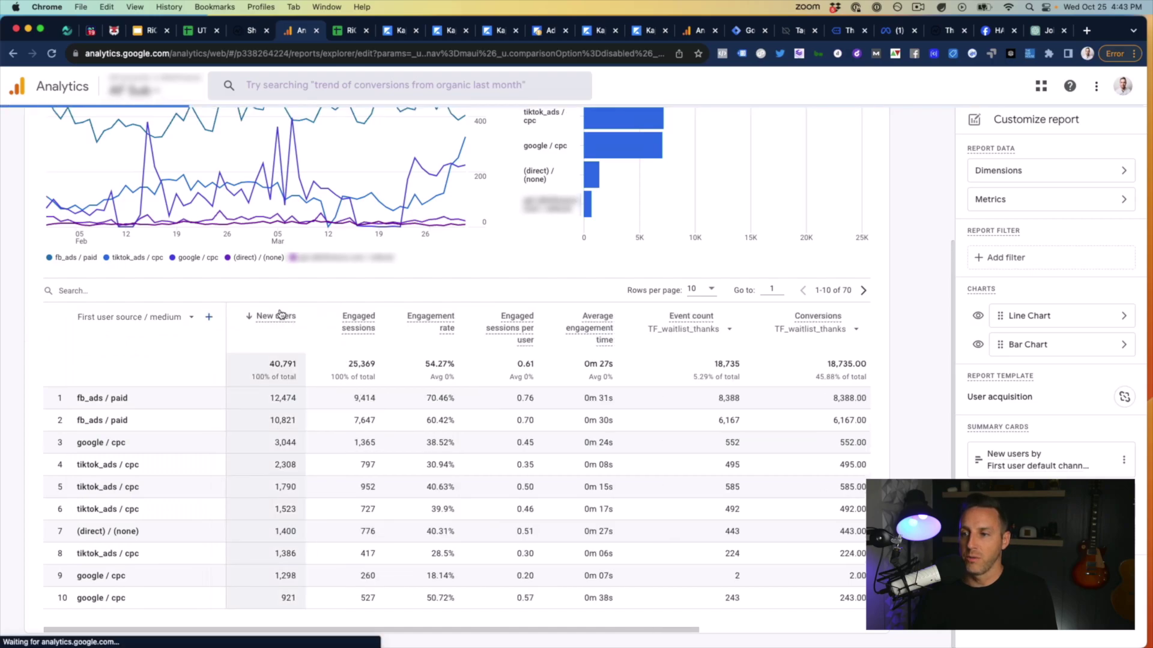
click(206, 319)
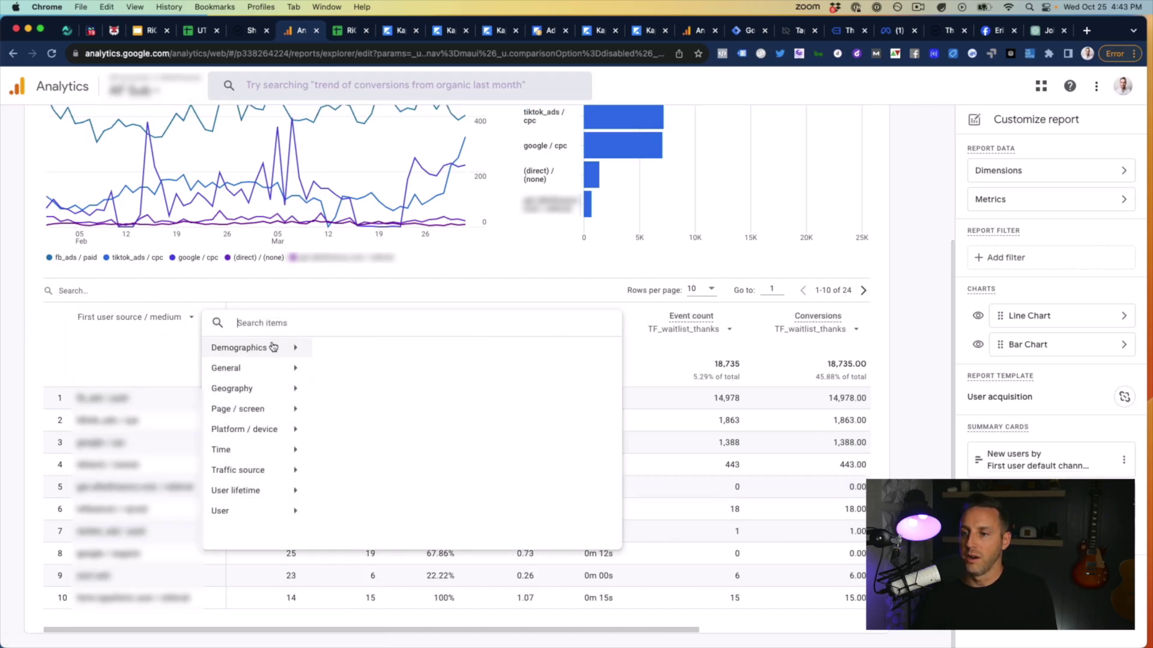
text(camp)
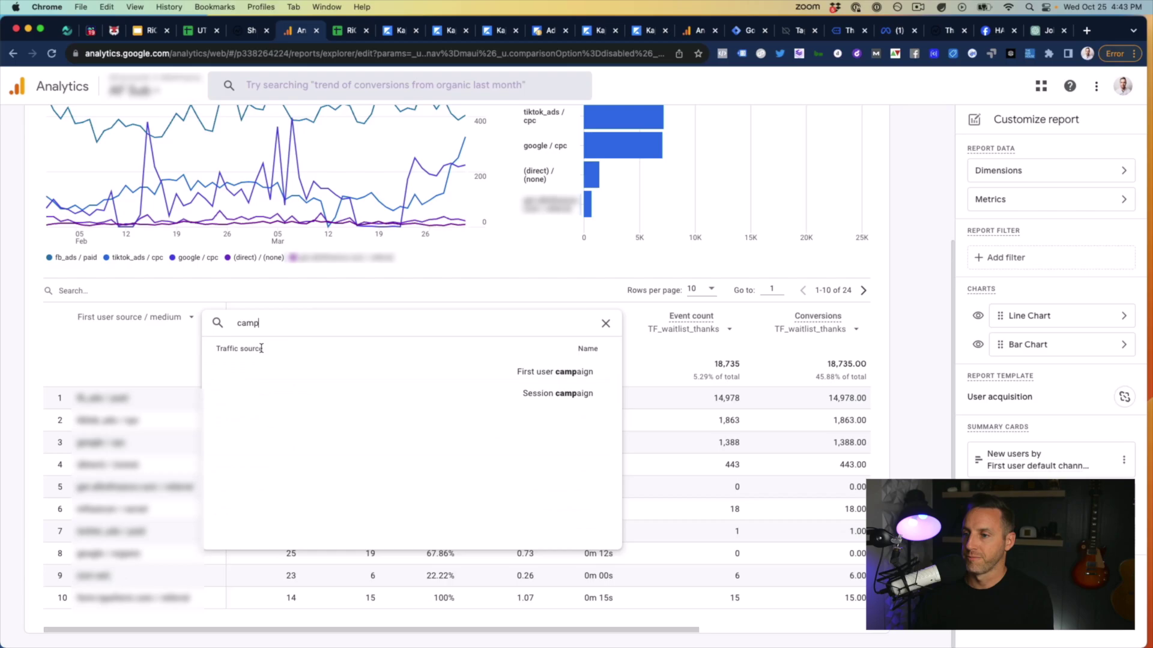
click(527, 377)
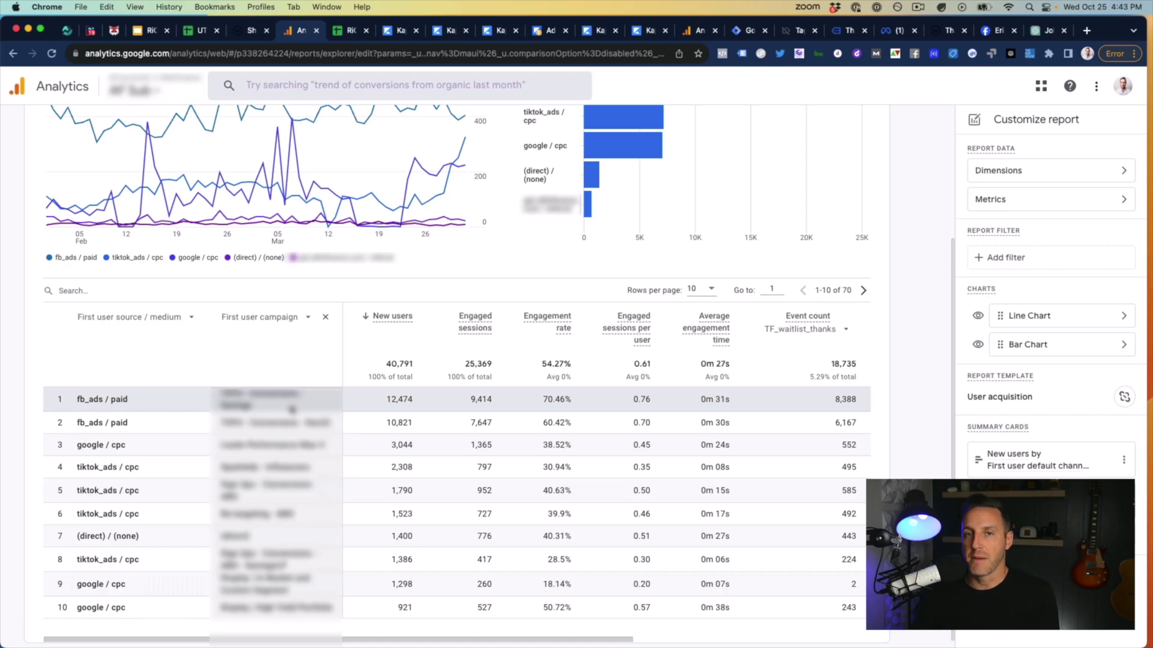
- Examine the table's metric columns and review the report's list of configured metrics without changing it
scroll(331, 408, right, 5)
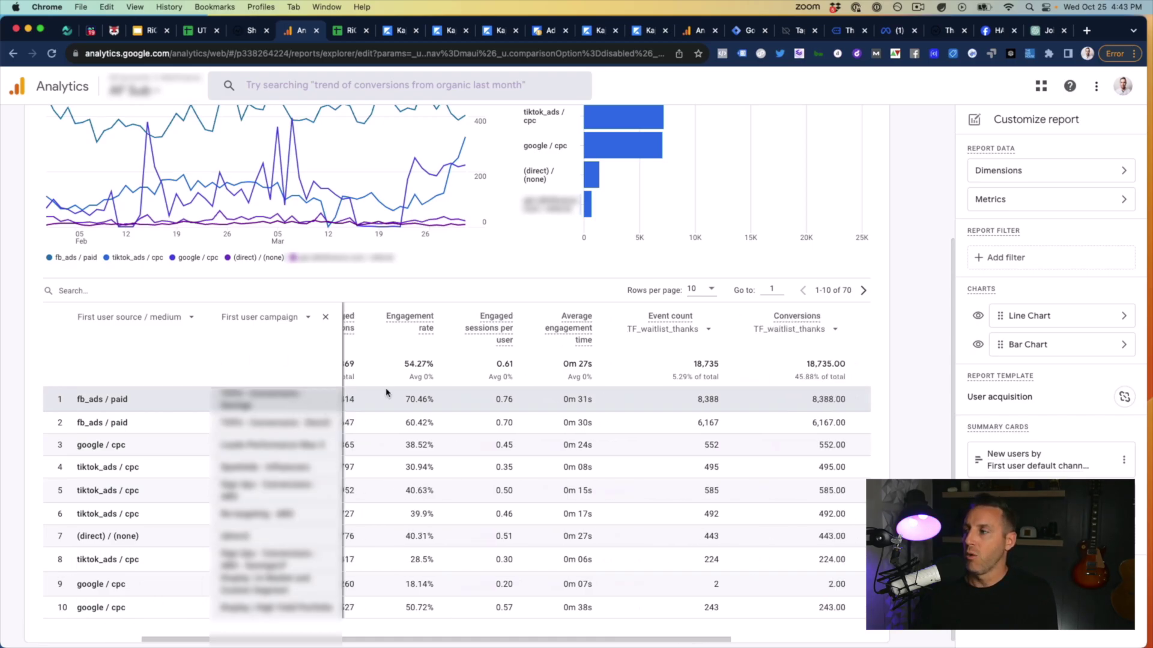
click(1026, 199)
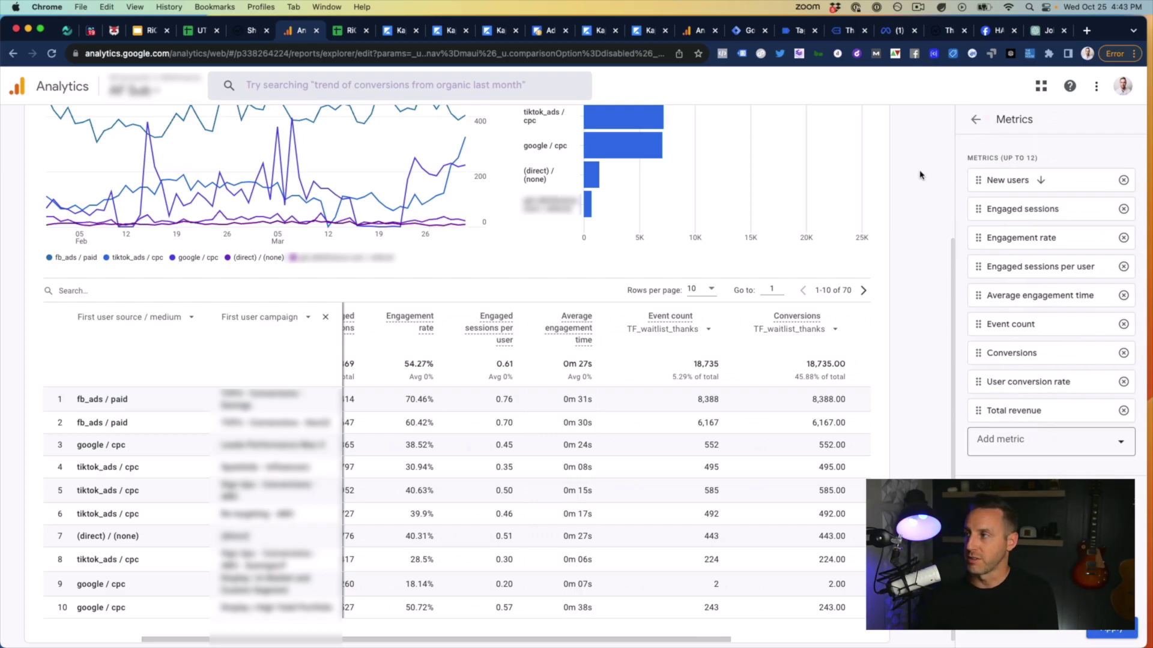
click(976, 120)
scroll(656, 350, left, 1)
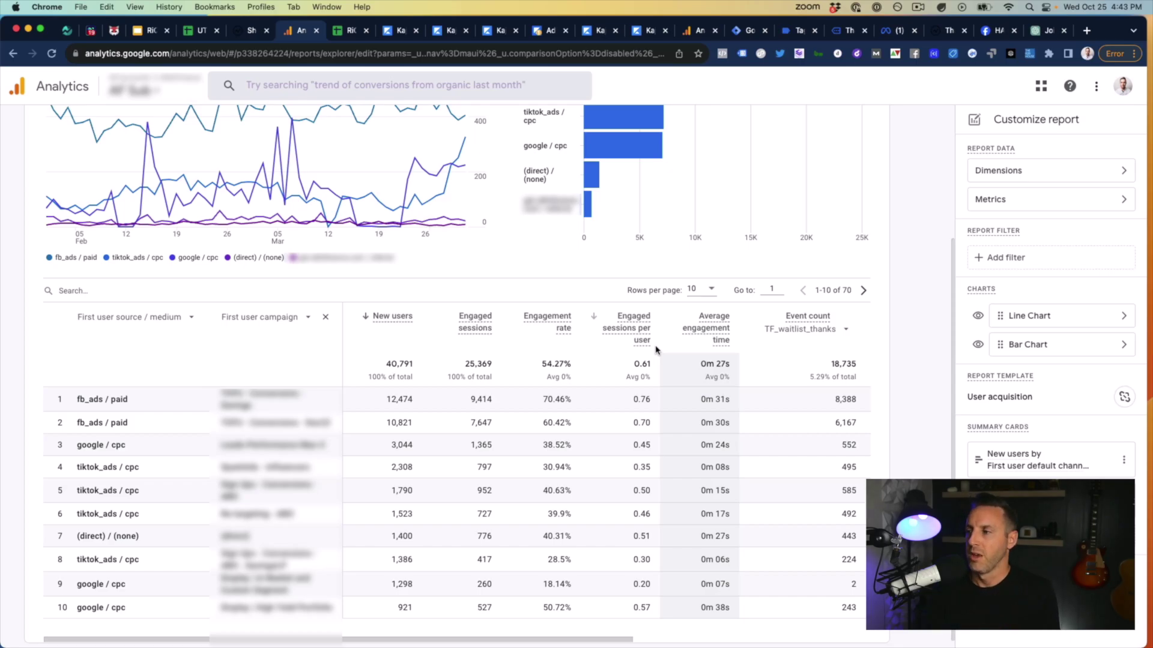
- Examine the engagement, TF_waitlist_thanks conversion, user conversion rate and revenue columns for each source / medium and campaign
scroll(655, 349, right, 3)
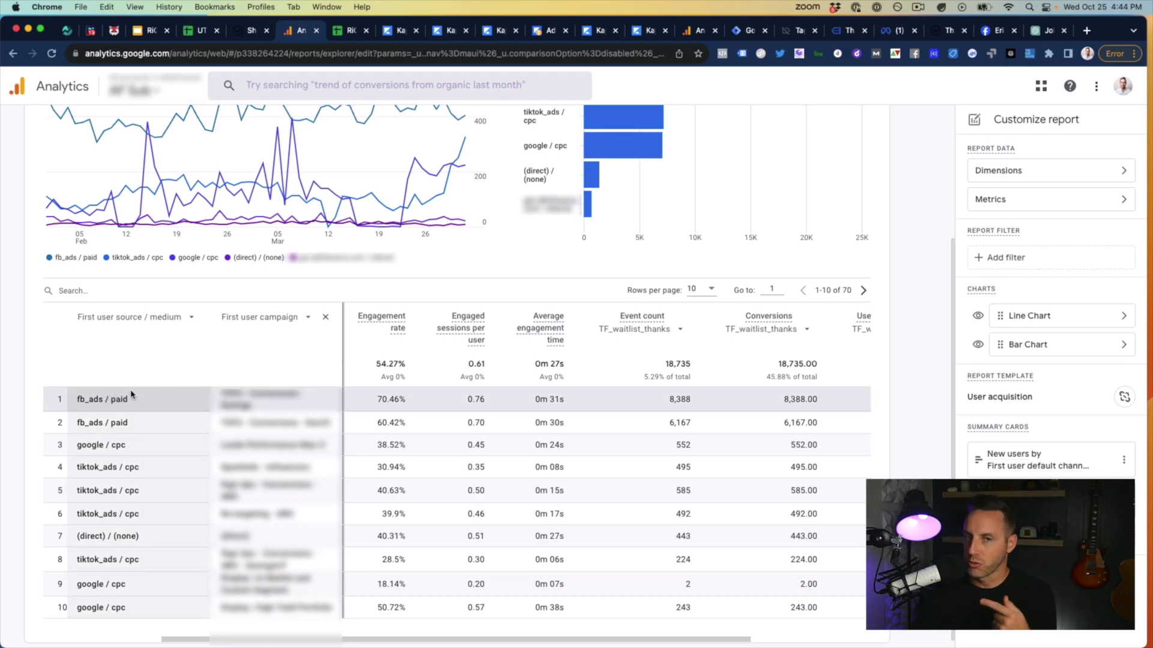
scroll(481, 390, right, 3)
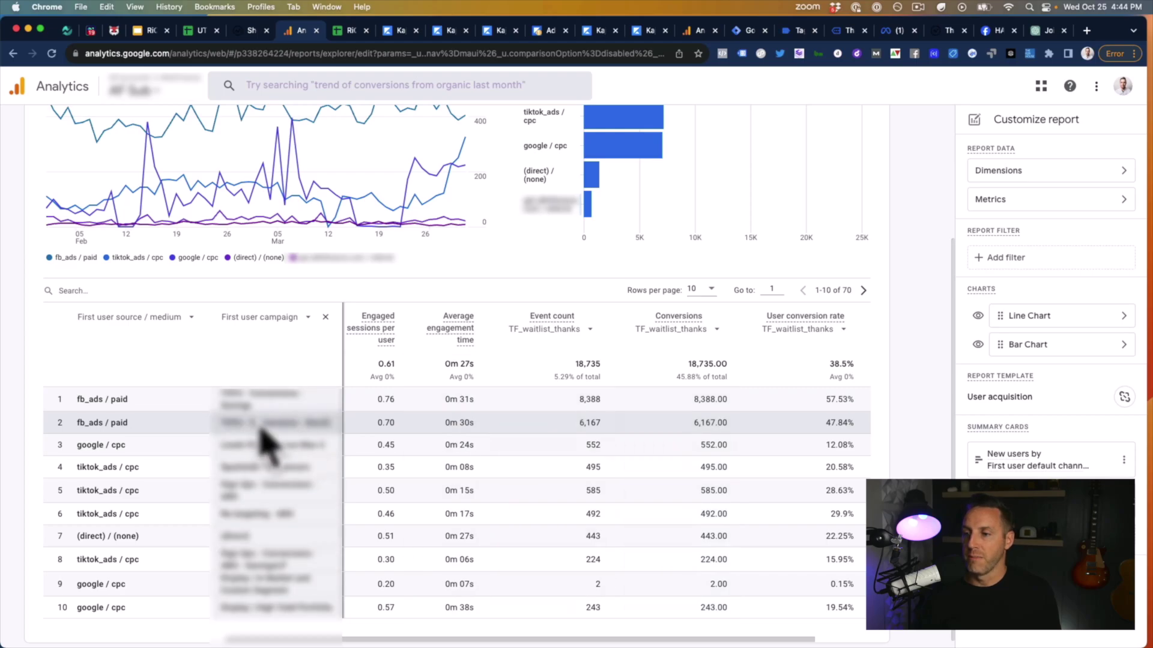
scroll(318, 417, right, 3)
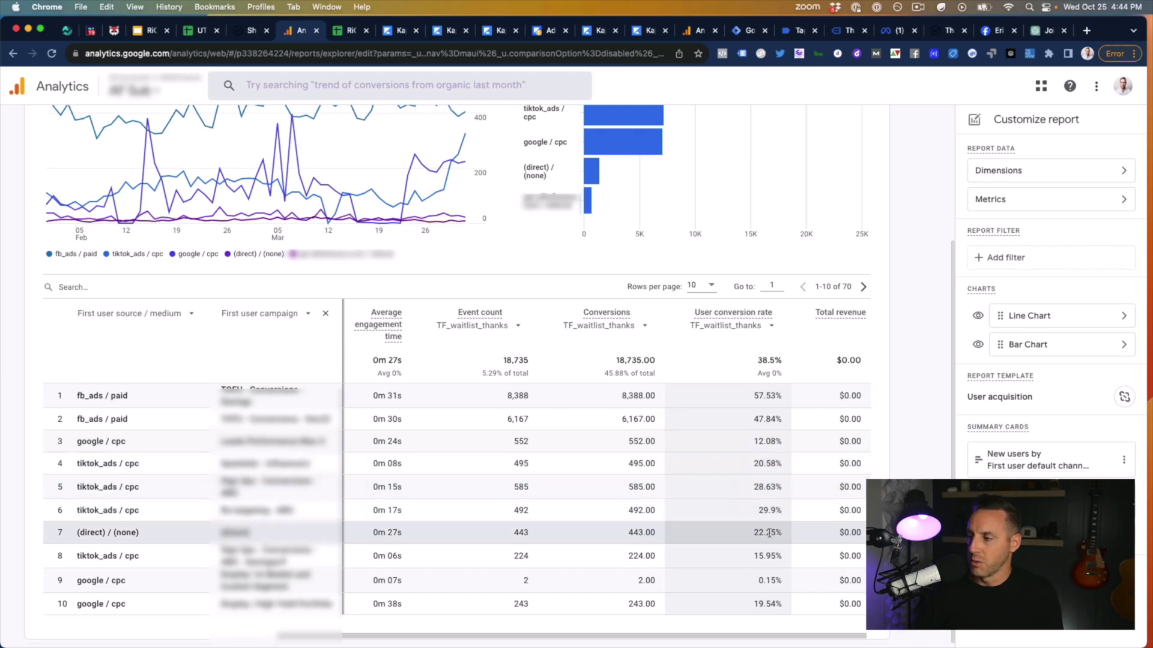
scroll(766, 444, up, 1)
scroll(766, 441, down, 1)
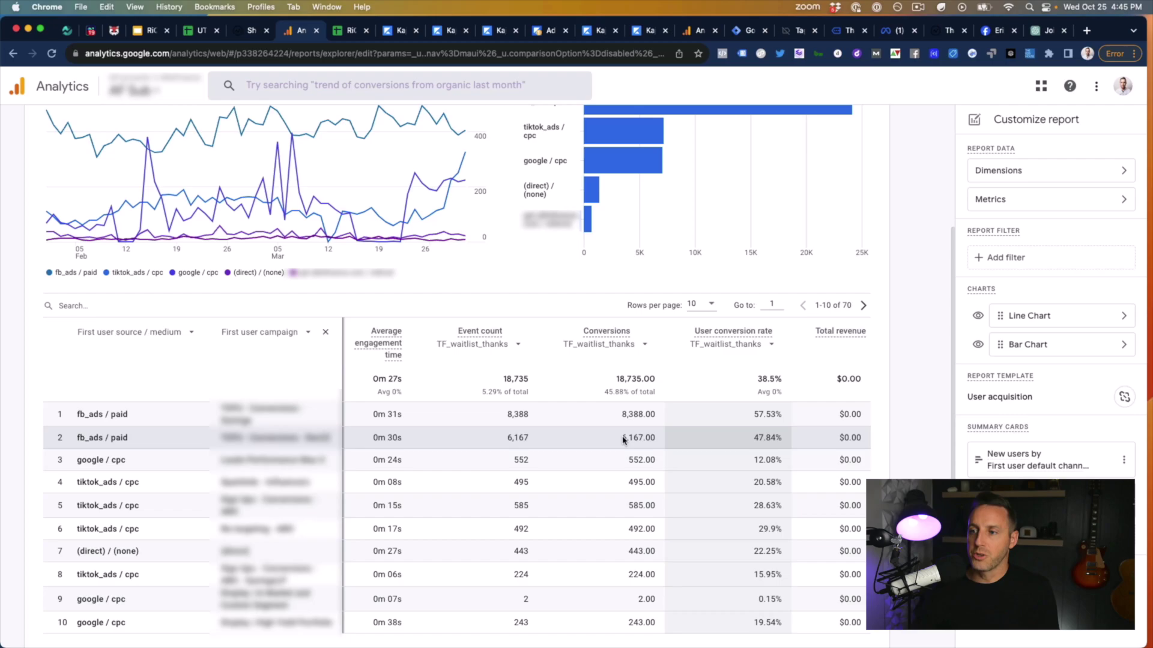
- Search the secondary dimension options for "cont" and "term", and close the list with First user campaign kept
click(289, 336)
text(cont)
key(BackSpace)
key(BackSpace)
key(BackSpace)
key(BackSpace)
text(term)
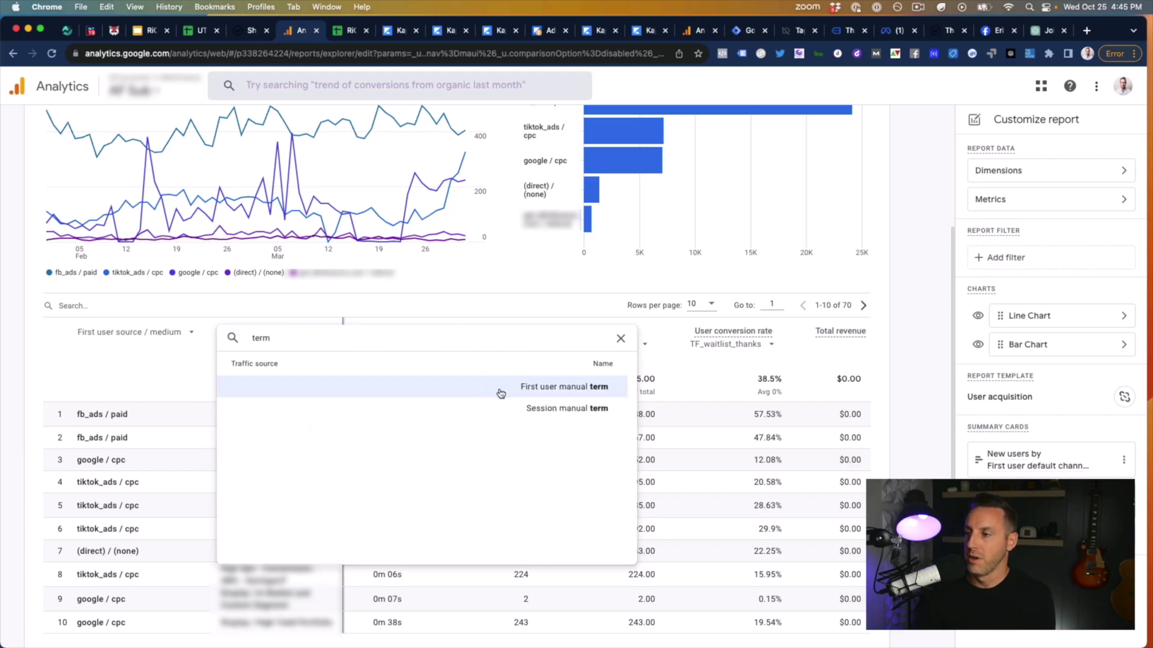
click(620, 338)
click(161, 370)
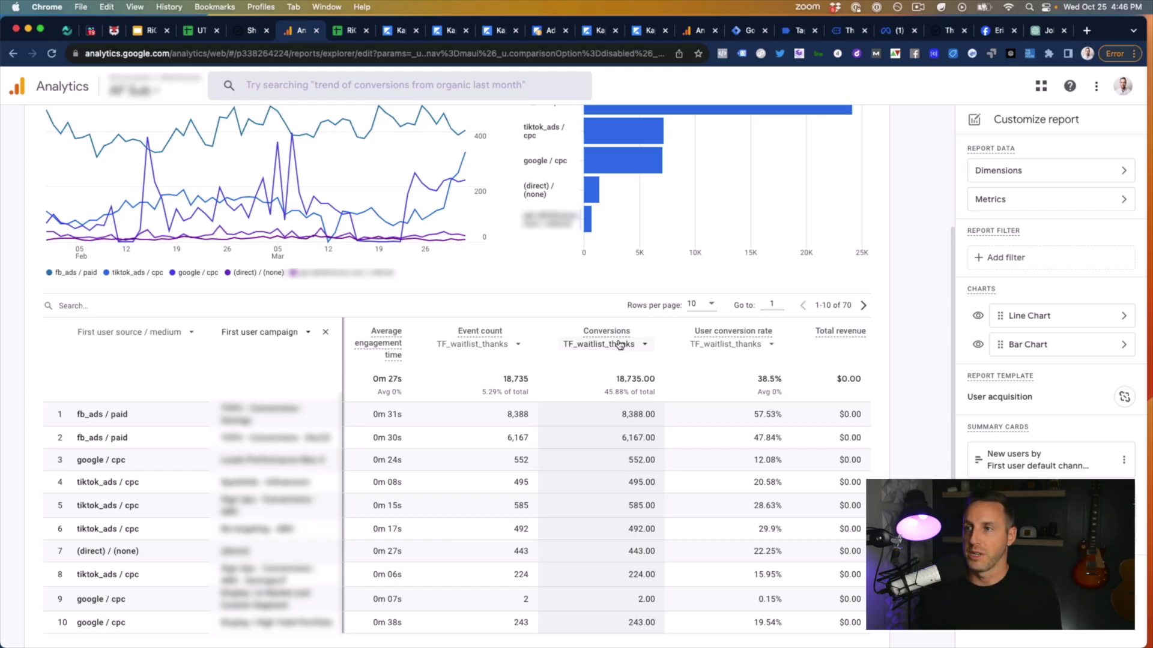
- Switch to the RiQ 2.0 presentation in Google Slides, on the Build Your Own Architecture slide
scroll(620, 344, up, 5)
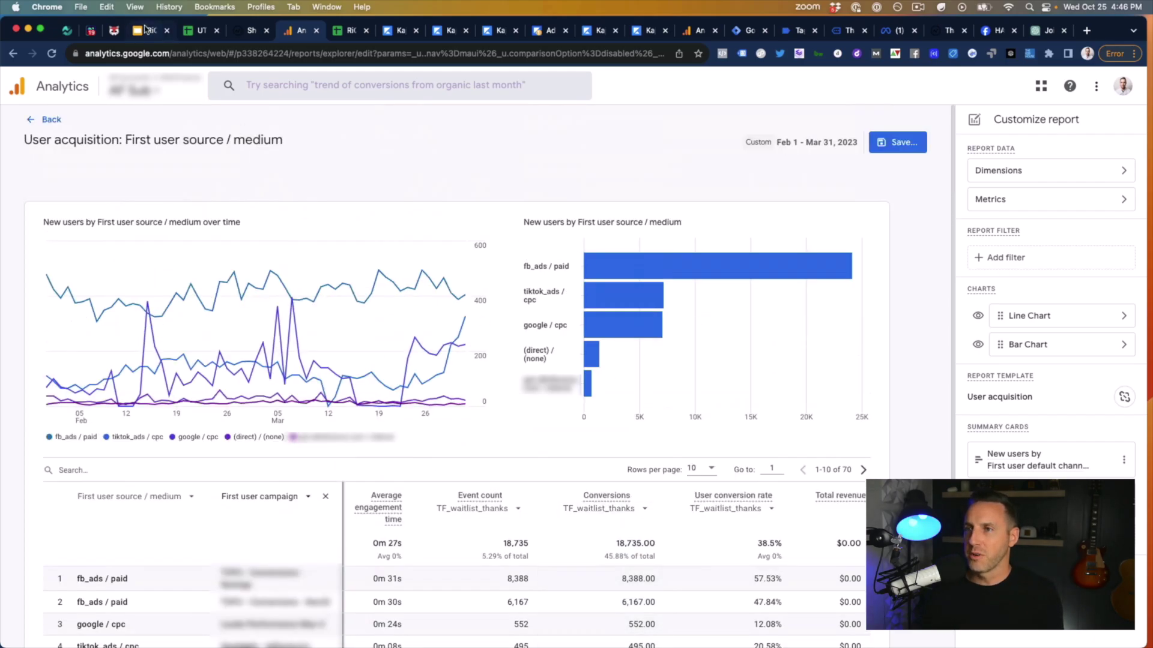
click(150, 30)
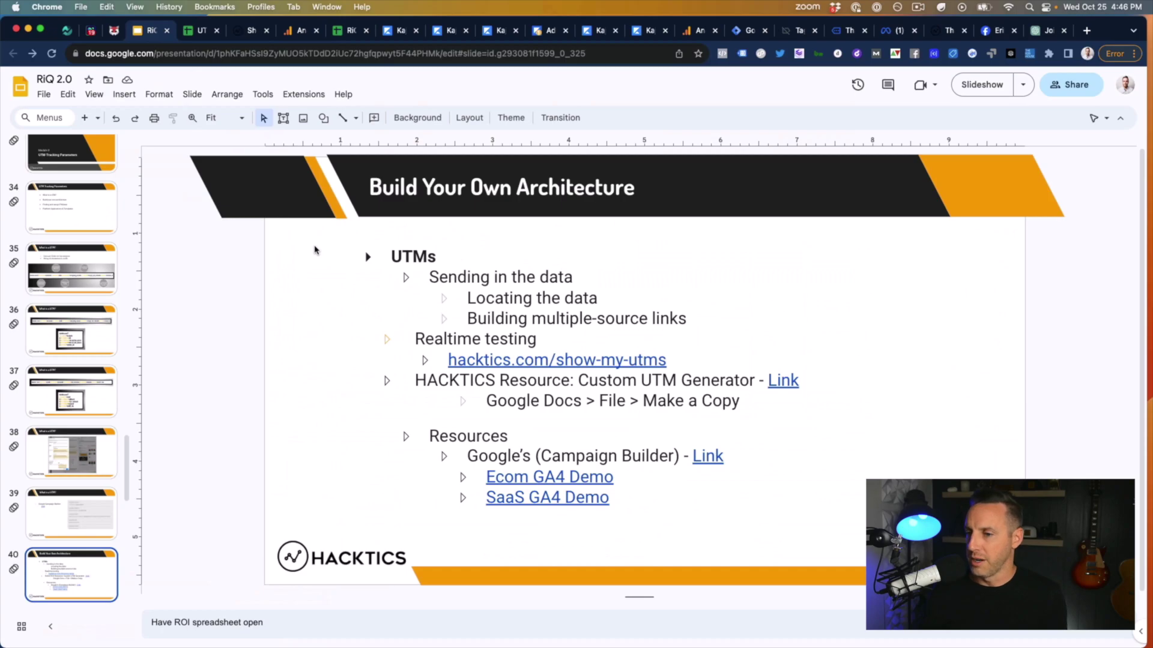